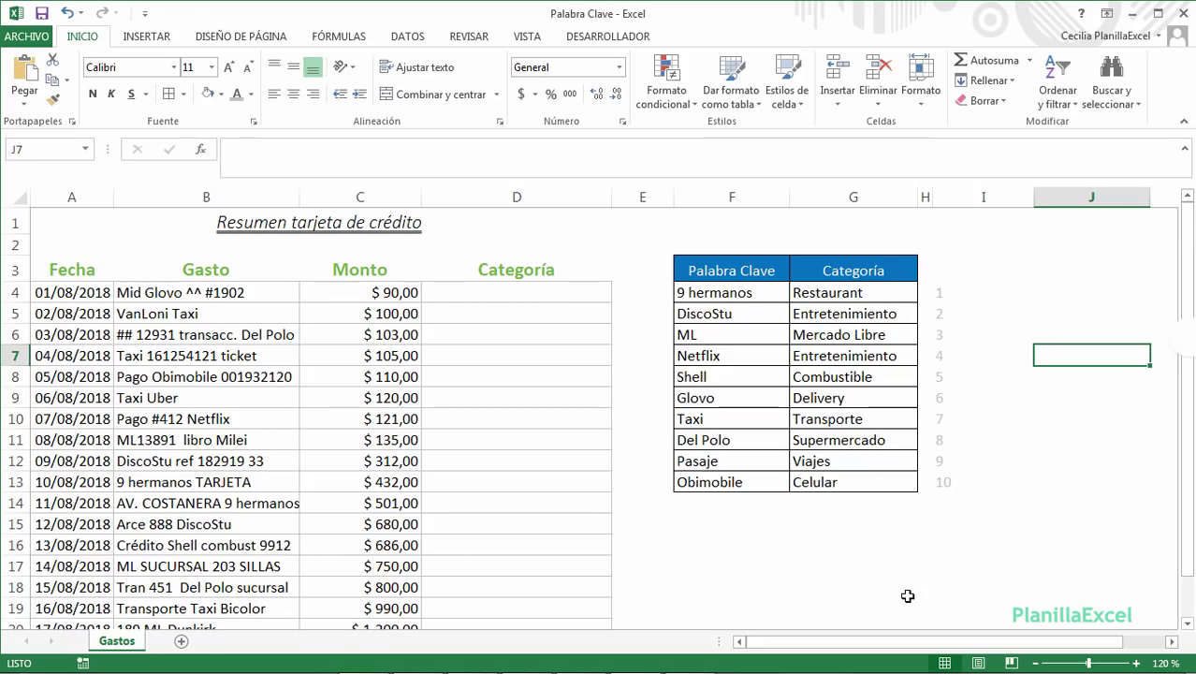
# Enter =HALLAR(F9;B4) in D4 to find the position of the keyword Glovo within the first expense description.
pyautogui.click(566, 297)
pyautogui.write('=hall')
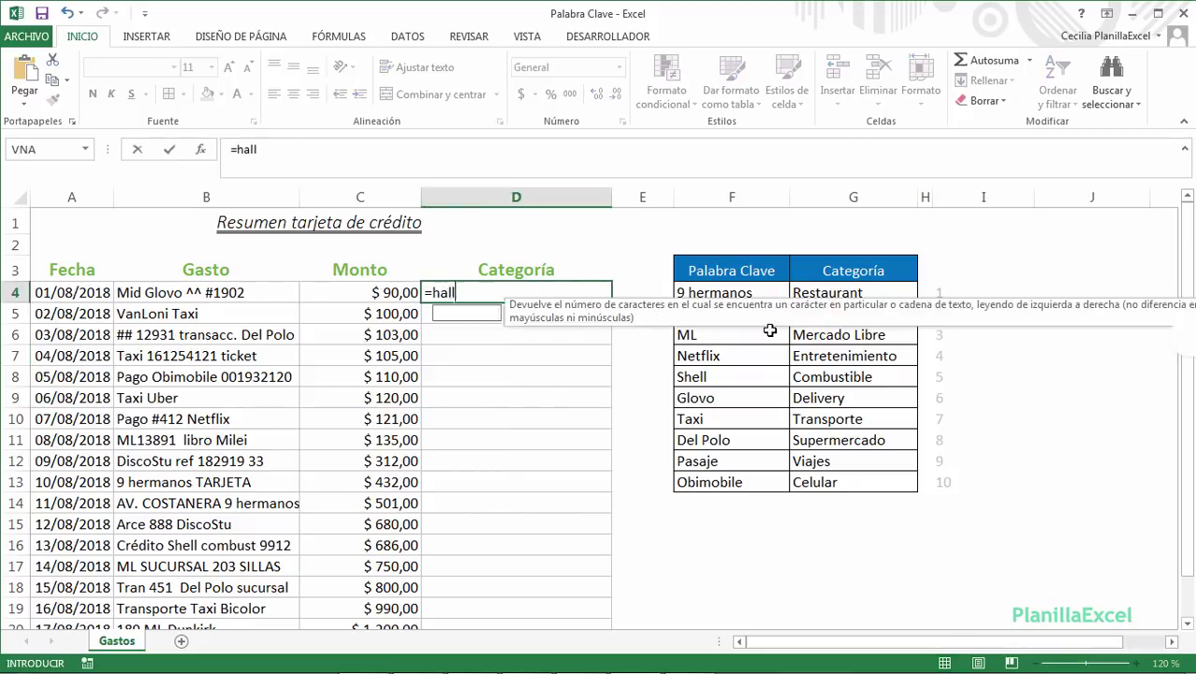
pyautogui.write('ar(')
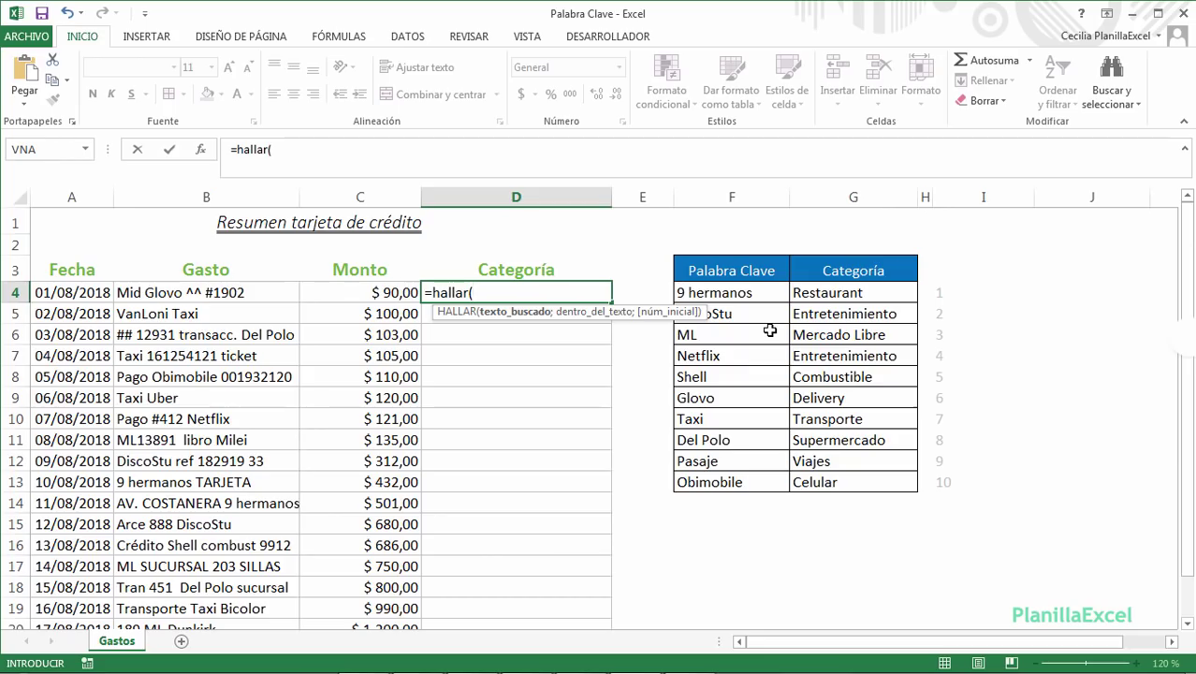
pyautogui.click(760, 397)
pyautogui.write(';')
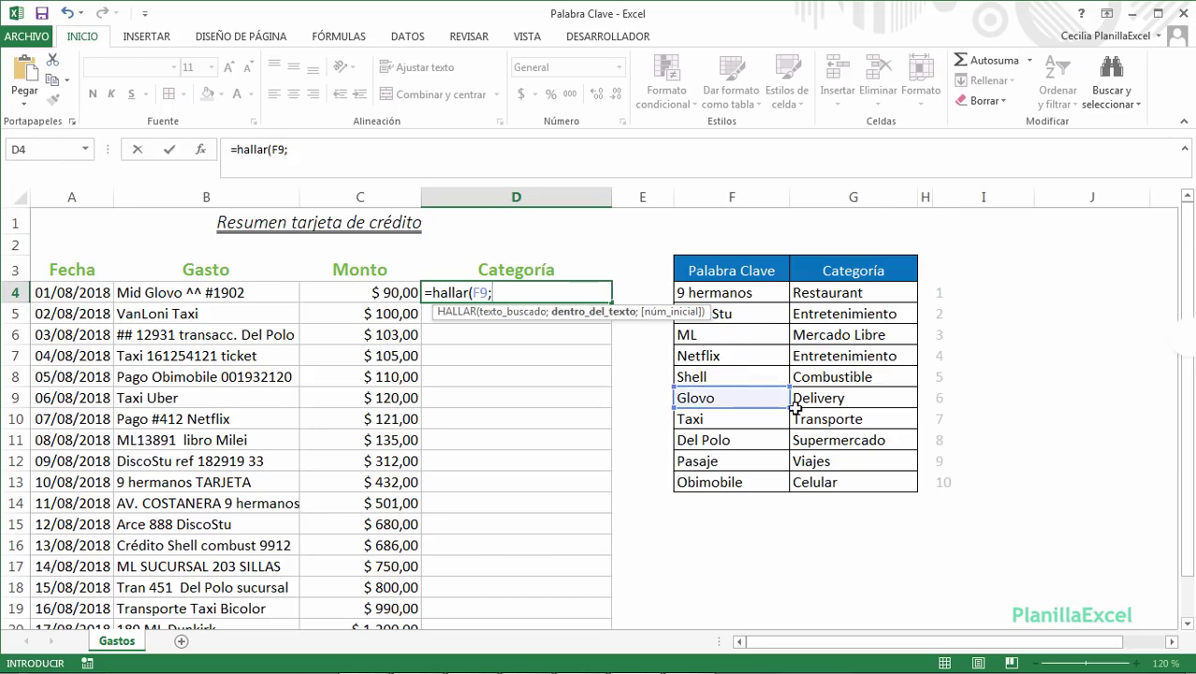
pyautogui.click(199, 290)
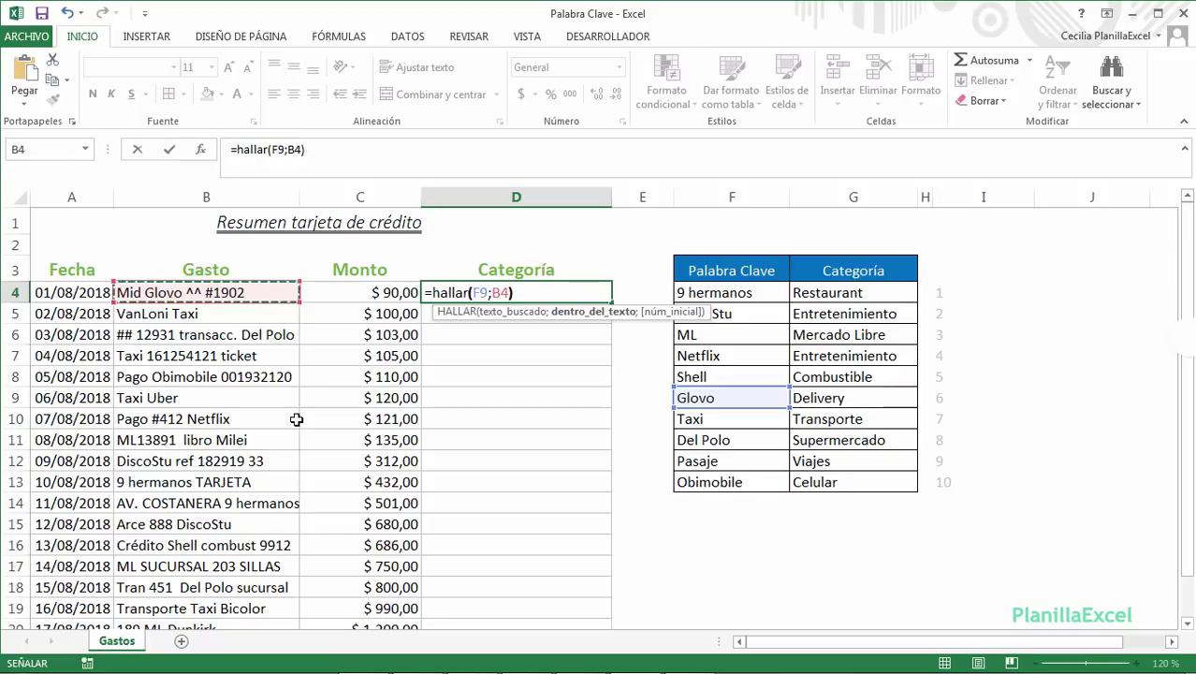
pyautogui.write(')')
pyautogui.hotkey('ctrl', 'Return')
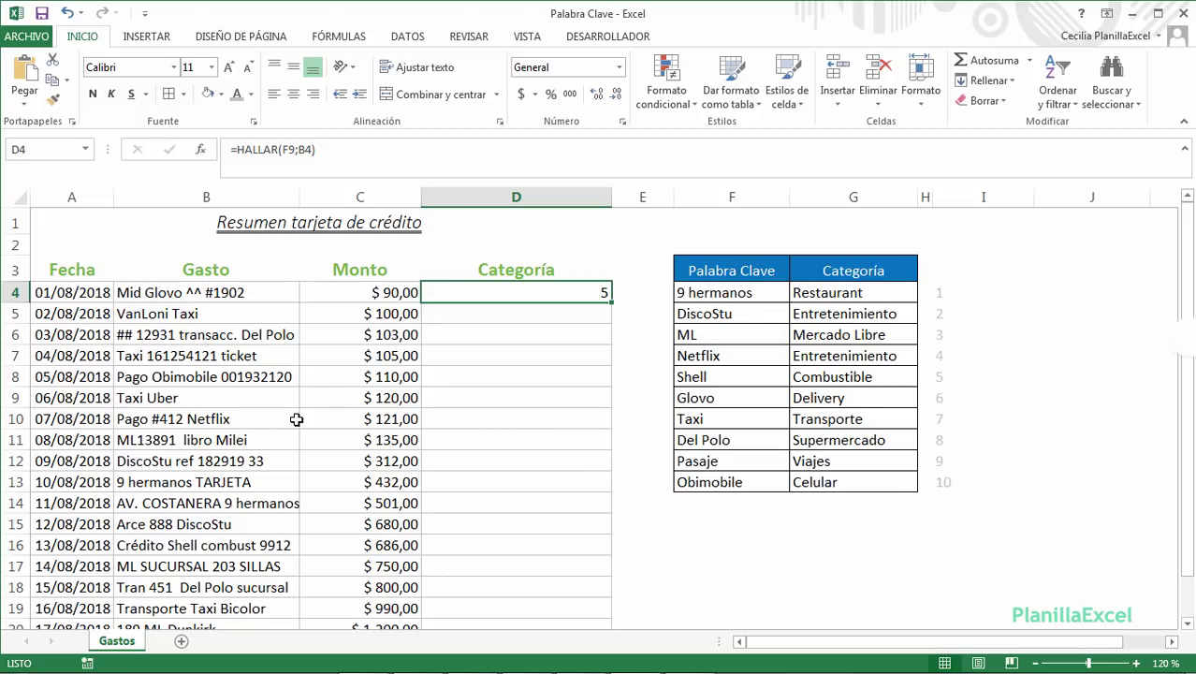
# Count the characters in the B4 expense text up to where Glovo begins, and compare with the D4 result.
pyautogui.click(216, 293)
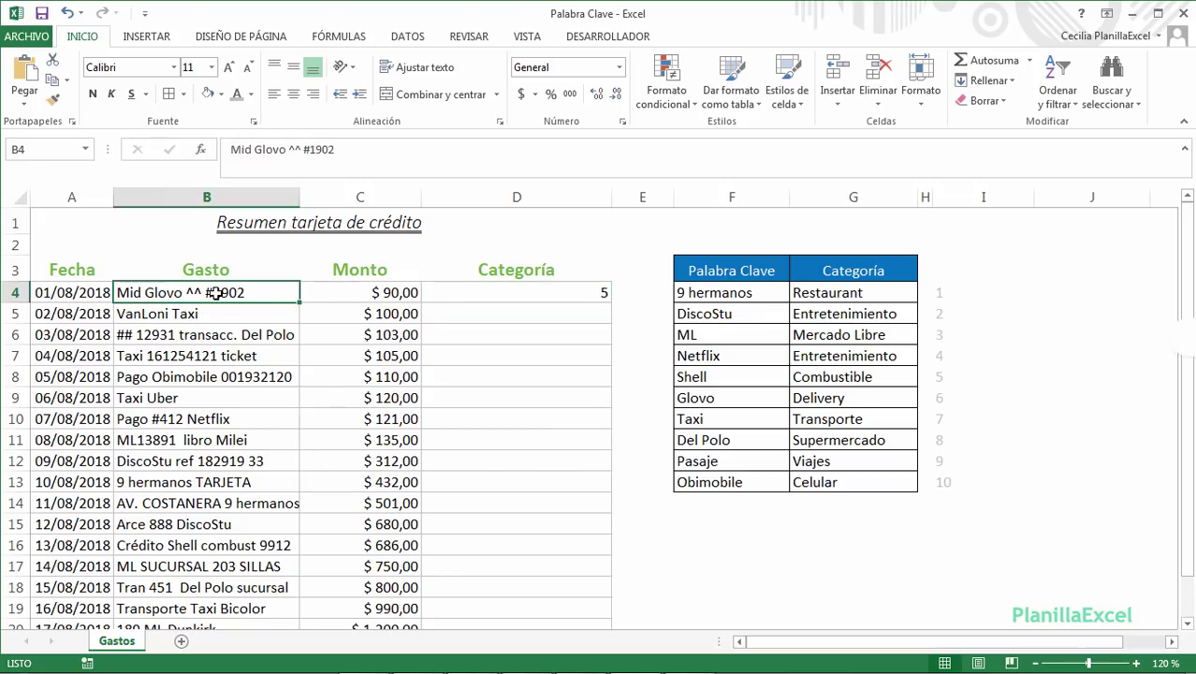
pyautogui.click(227, 150)
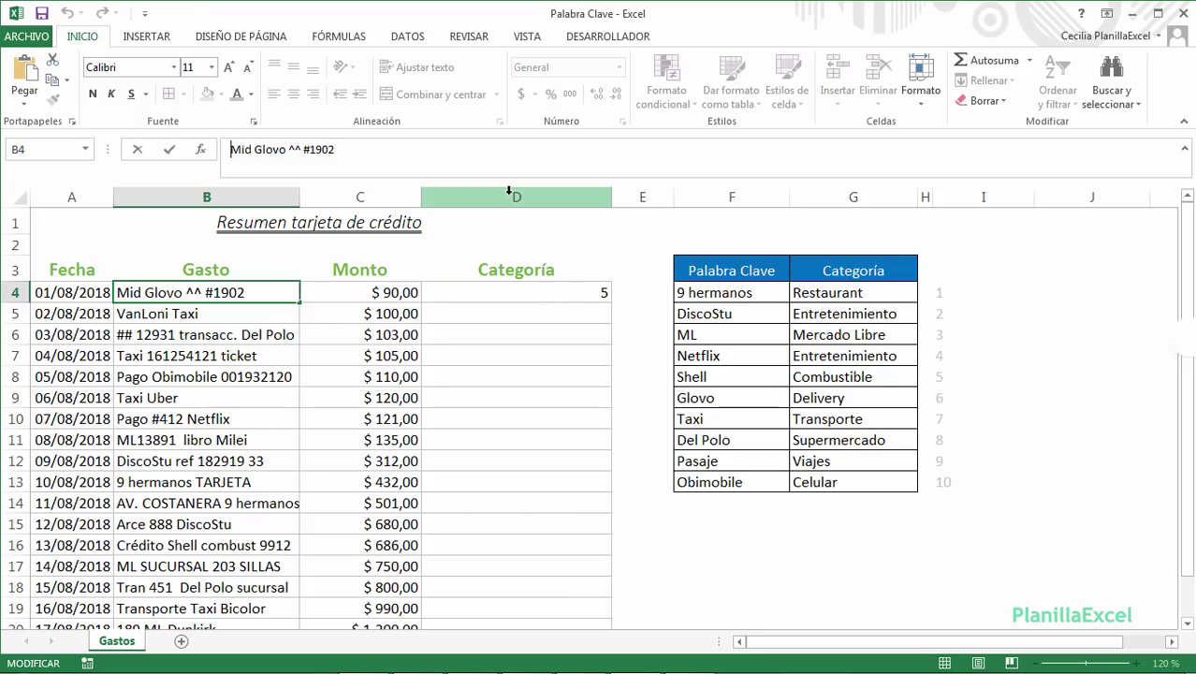
pyautogui.hotkey('shift', 'Right')
pyautogui.hotkey('shift', 'Right')
pyautogui.hotkey('shift', 'Right')
pyautogui.hotkey('shift', 'Right')
pyautogui.hotkey('shift', 'Right')
pyautogui.press('Escape')
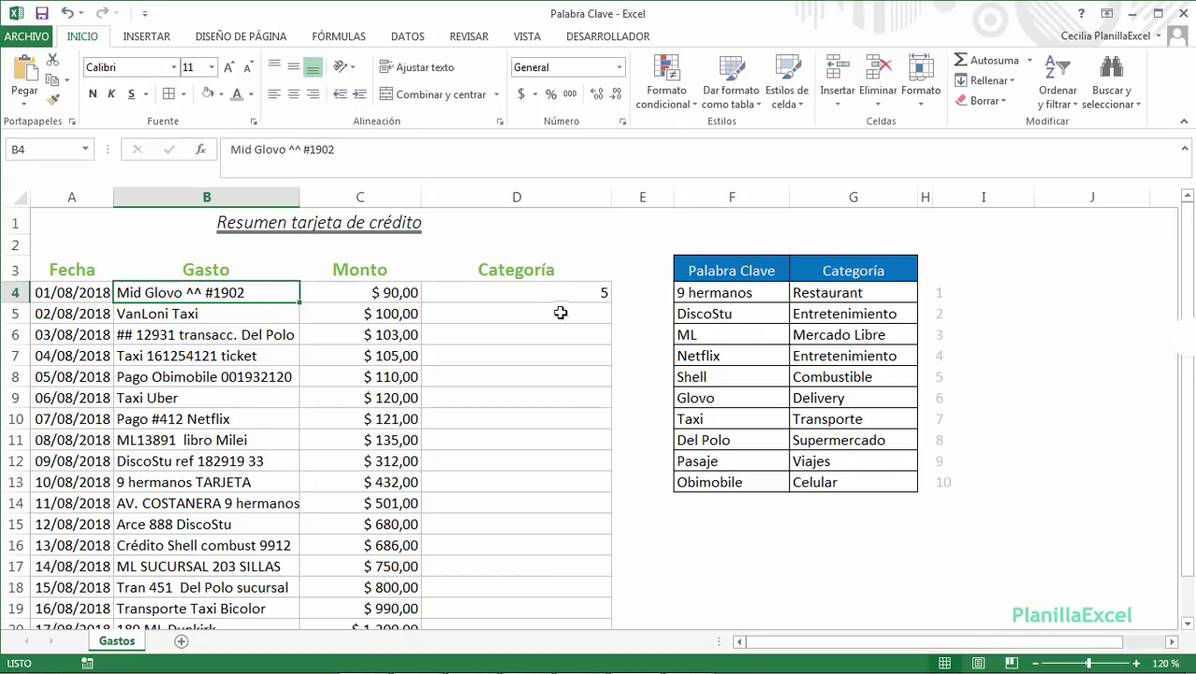
pyautogui.click(546, 297)
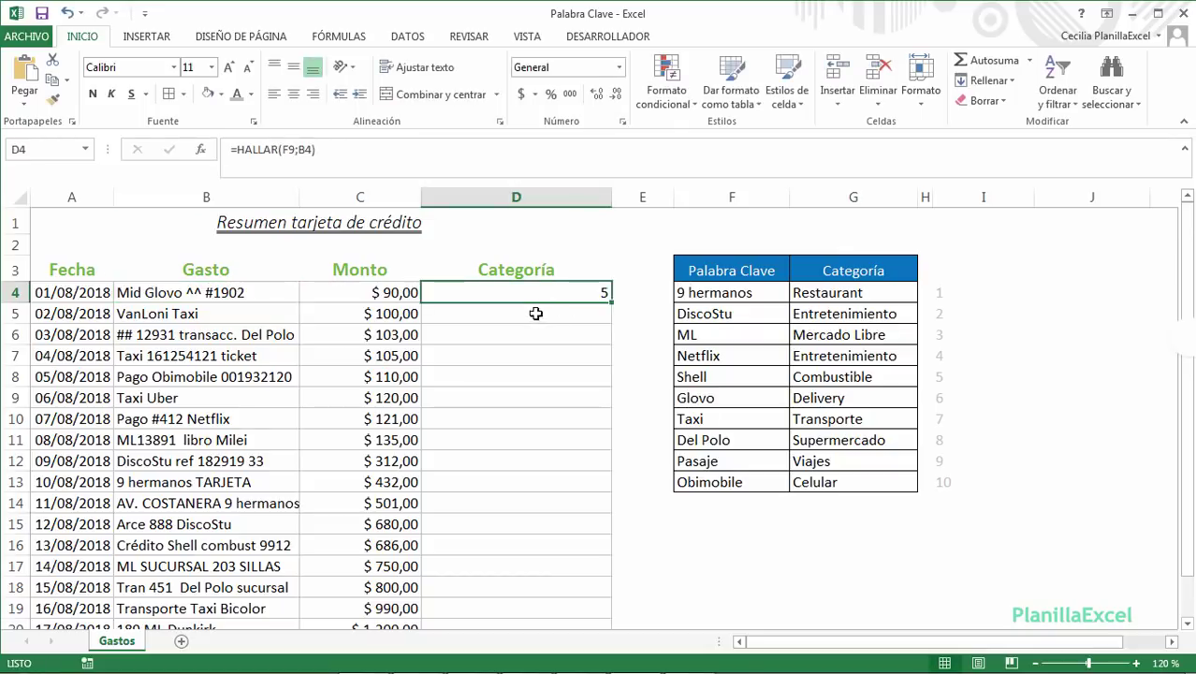
# Enter =HALLAR(F10;B5) in D5 to find the position of the keyword Taxi within the second expense description.
pyautogui.click(538, 319)
pyautogui.write('=hallar(')
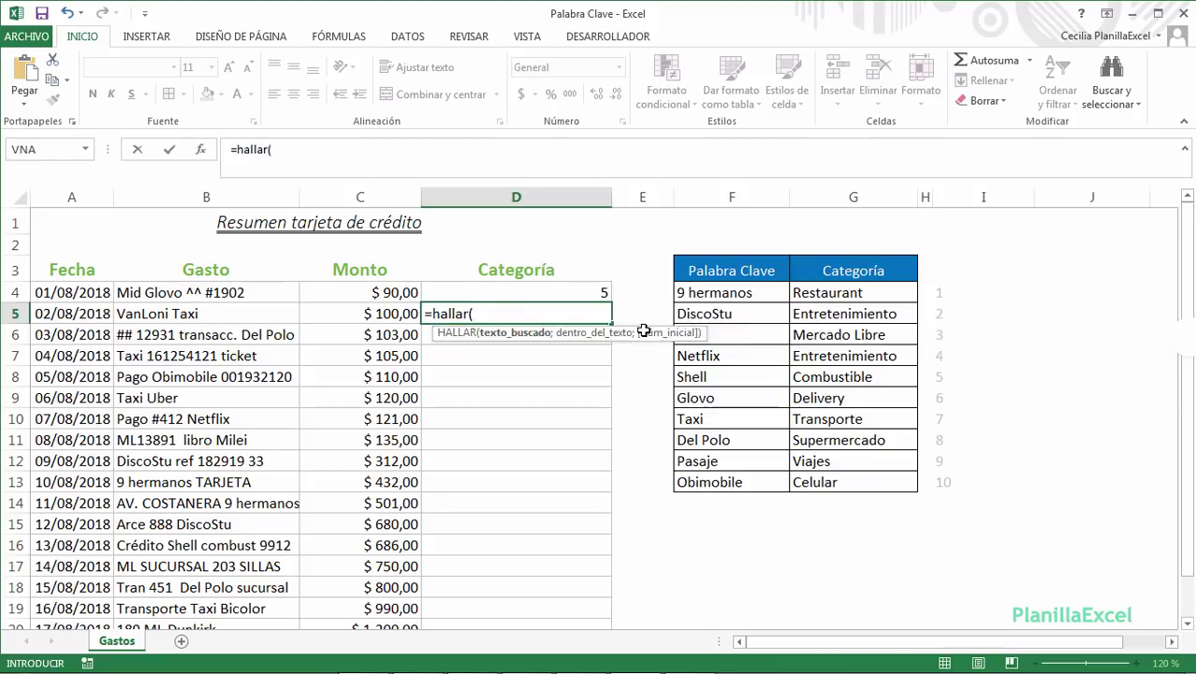
pyautogui.click(723, 418)
pyautogui.write(';')
pyautogui.click(262, 314)
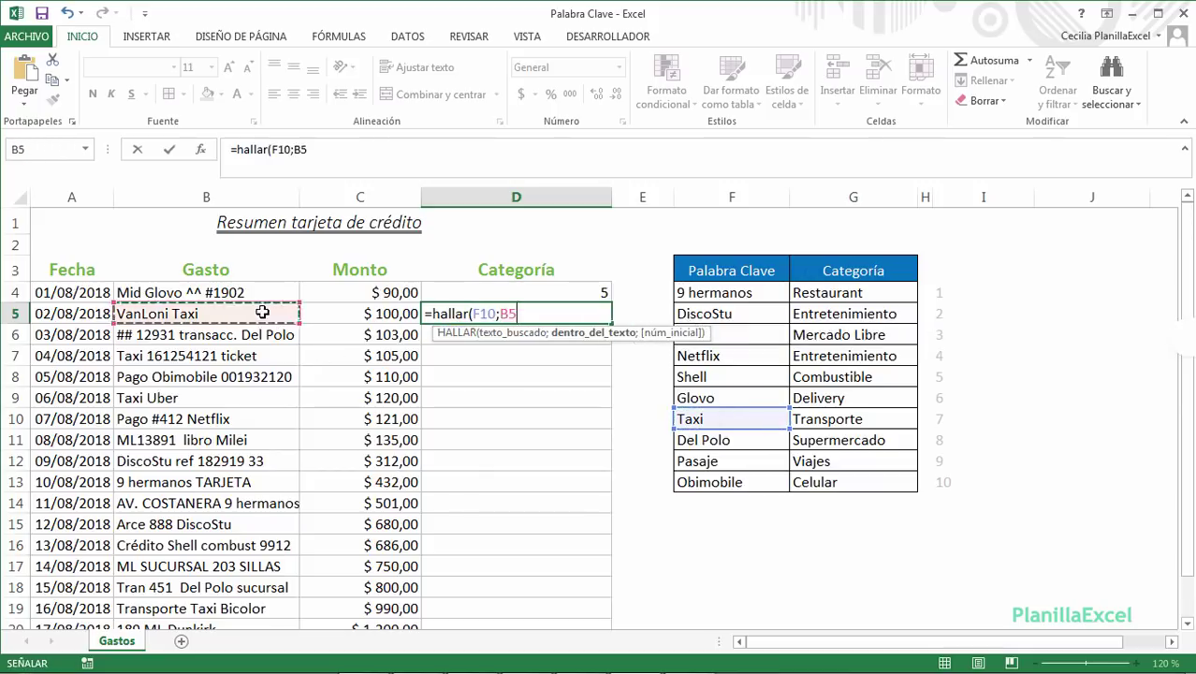
pyautogui.write(')')
pyautogui.hotkey('ctrl', 'Return')
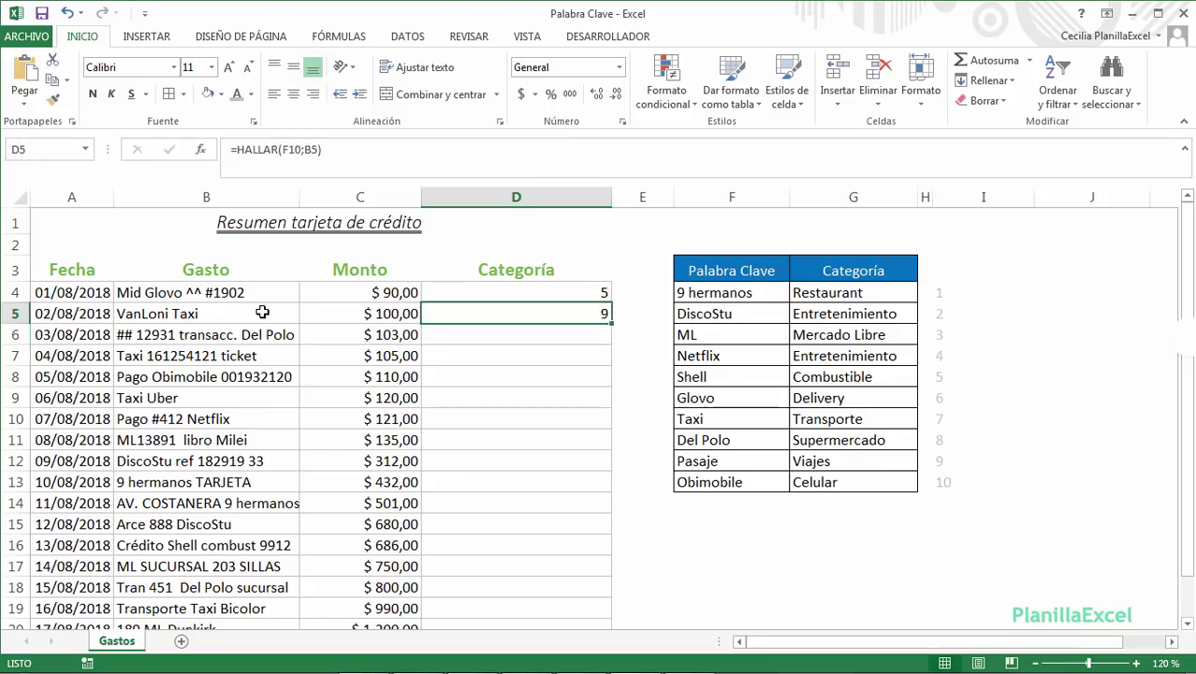
# Count the characters in the B5 expense text up to the start of the word Taxi, leaving the cell unedited.
pyautogui.click(262, 314)
pyautogui.click(232, 152)
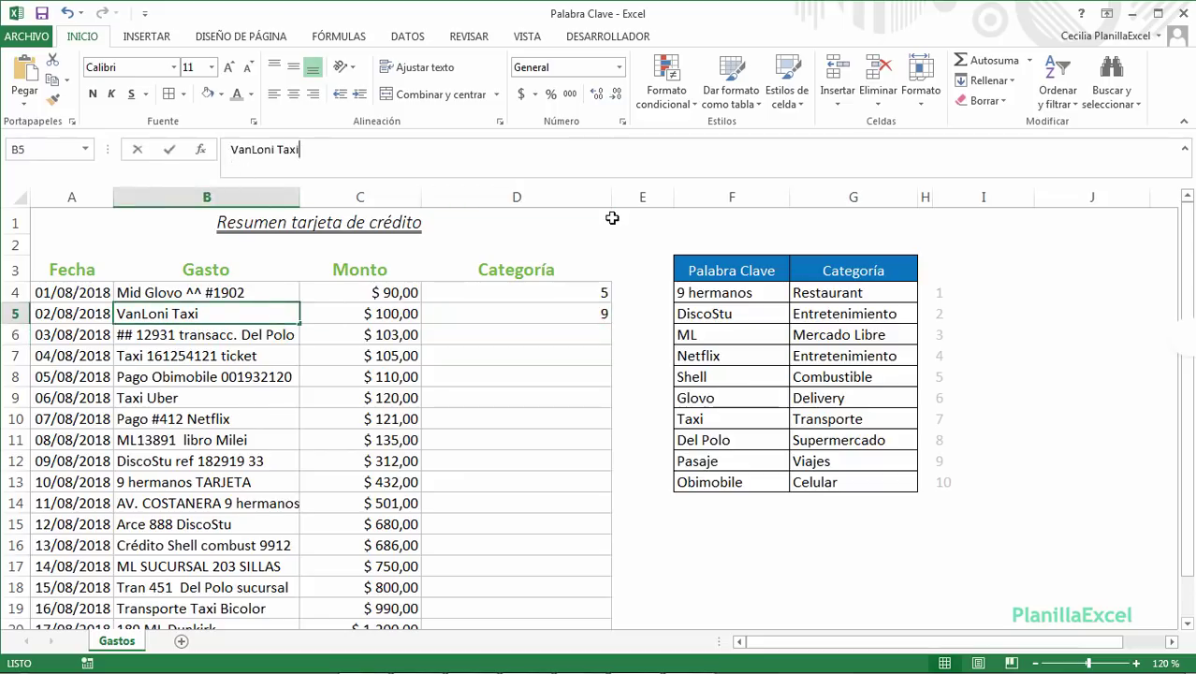
pyautogui.hotkey('shift', 'Right')
pyautogui.hotkey('shift', 'Right')
pyautogui.hotkey('shift', 'Right')
pyautogui.hotkey('shift', 'Right')
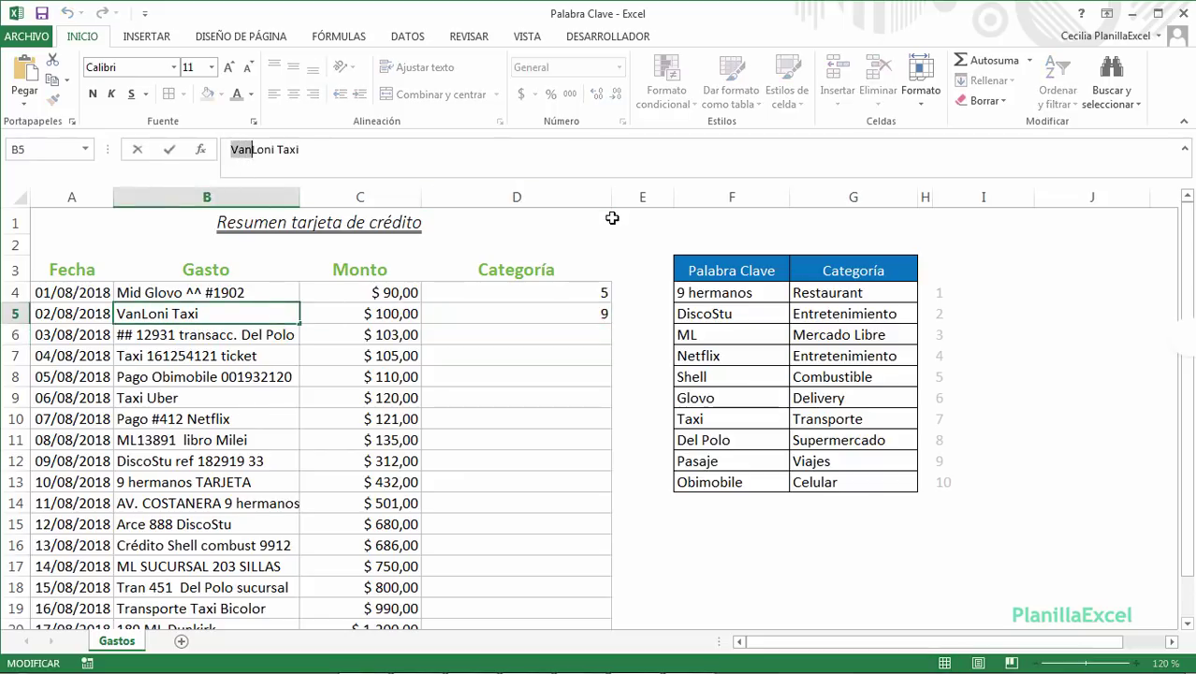
pyautogui.hotkey('shift', 'Right')
pyautogui.hotkey('shift', 'Right')
pyautogui.hotkey('shift', 'Right')
pyautogui.hotkey('shift', 'Right')
pyautogui.hotkey('shift', 'Right')
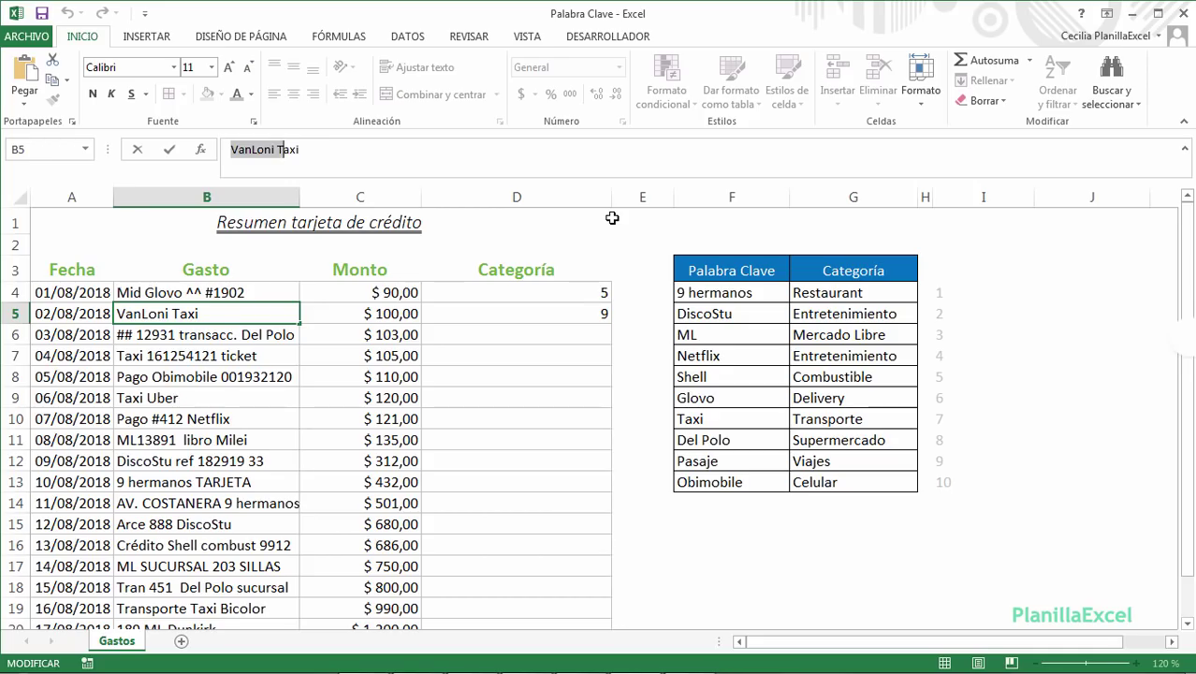
pyautogui.press('Escape')
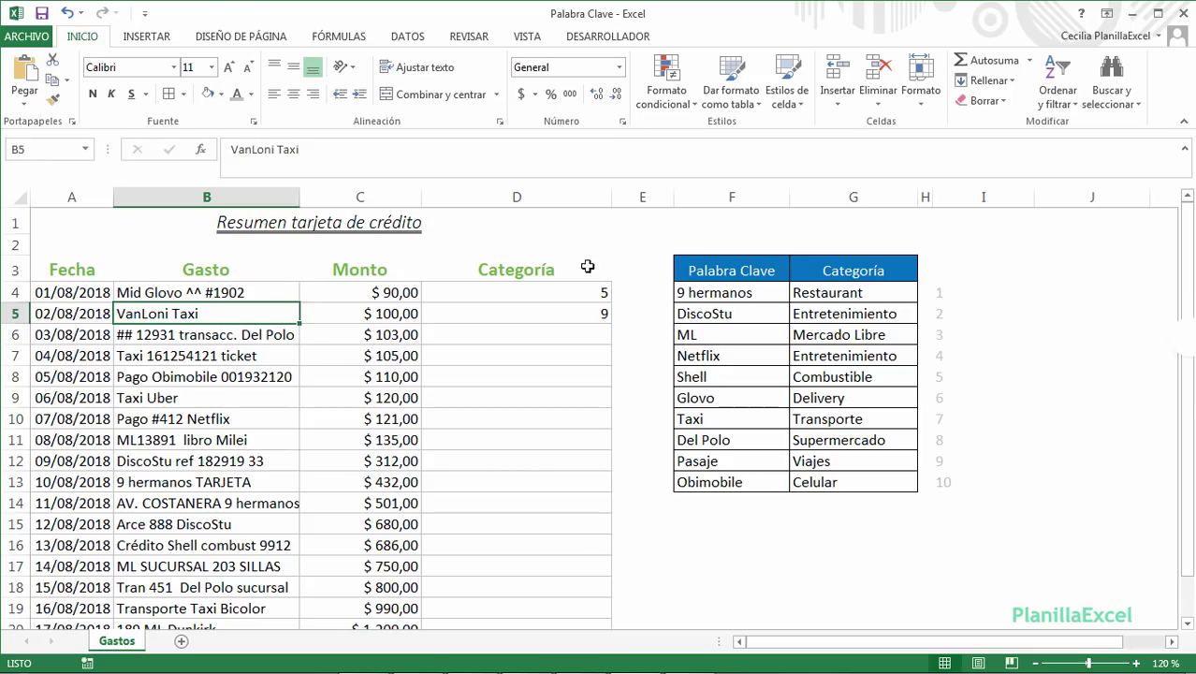
# Change the searched text in the D5 HALLAR formula to F4, the keyword 9 hermanos.
pyautogui.click(568, 312)
pyautogui.click(314, 150)
pyautogui.moveTo(321, 150); pyautogui.dragTo(291, 151)
pyautogui.click(290, 151)
pyautogui.press('BackSpace')
pyautogui.press('BackSpace')
pyautogui.press('BackSpace')
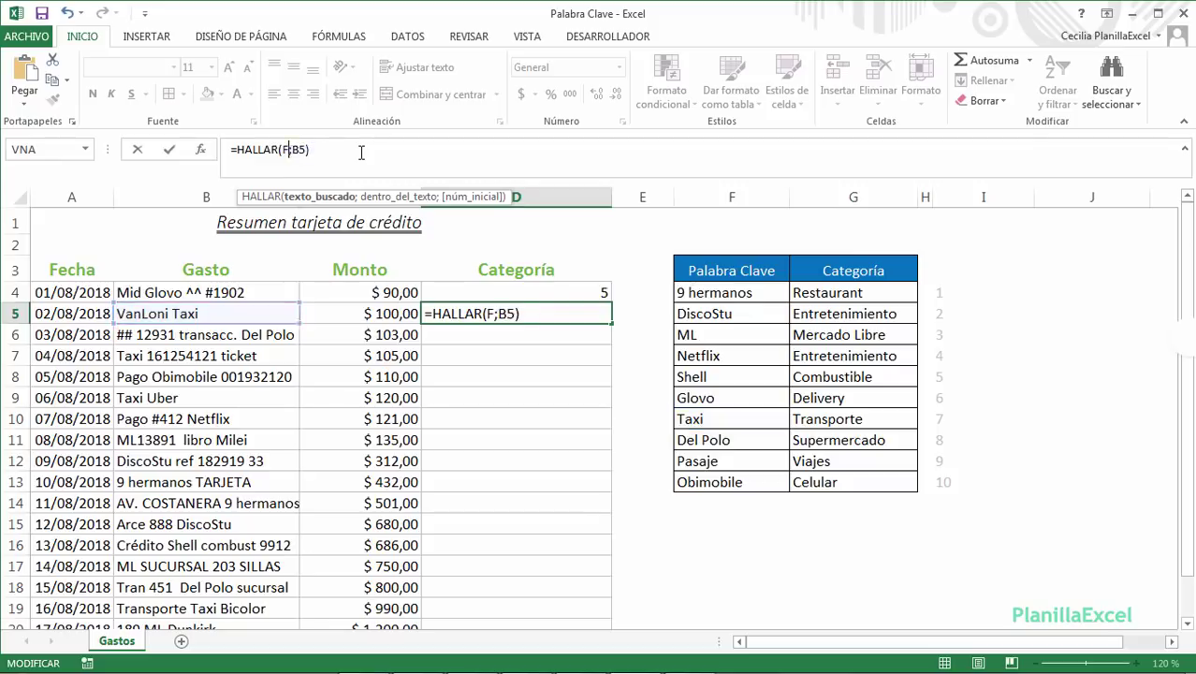
pyautogui.click(722, 293)
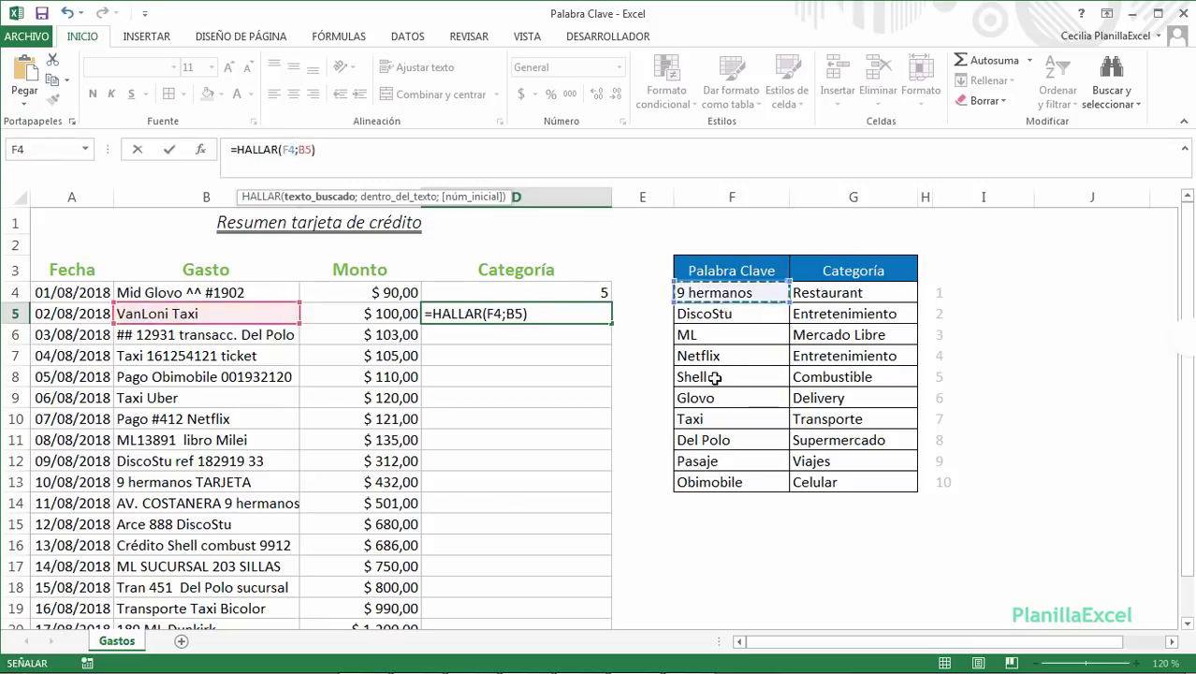
pyautogui.hotkey('ctrl', 'Return')
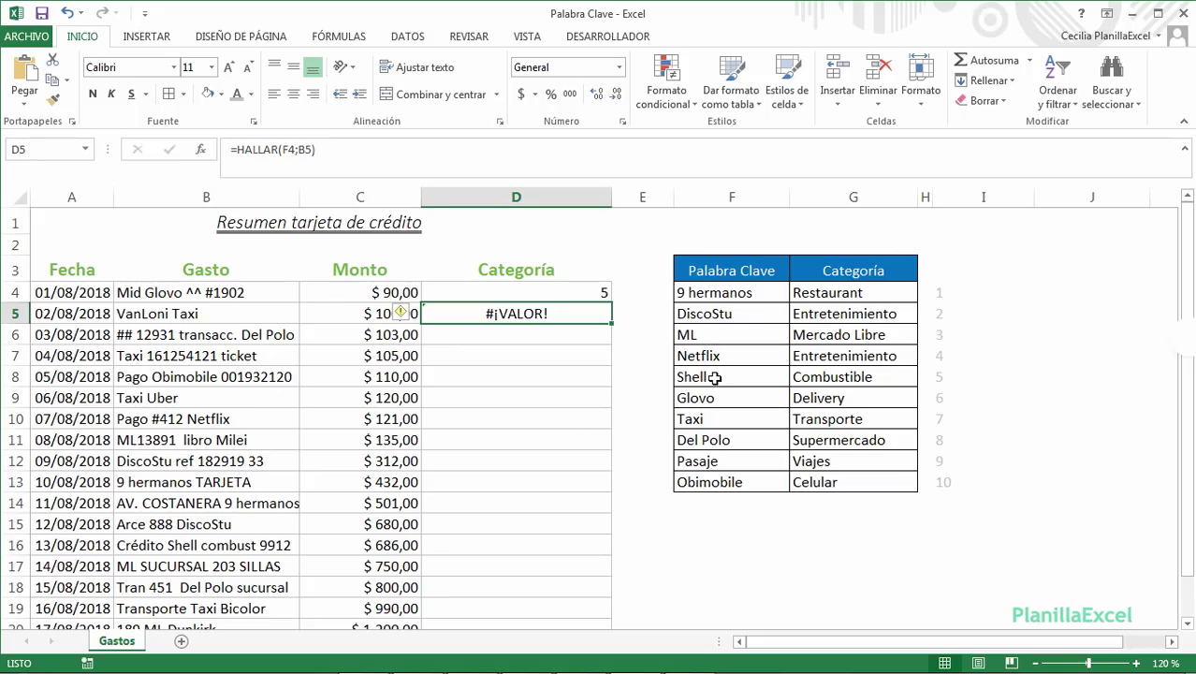
# Clear the trial HALLAR formulas from cells D4:D5.
pyautogui.hotkey('shift', 'Up')
pyautogui.press('Delete')
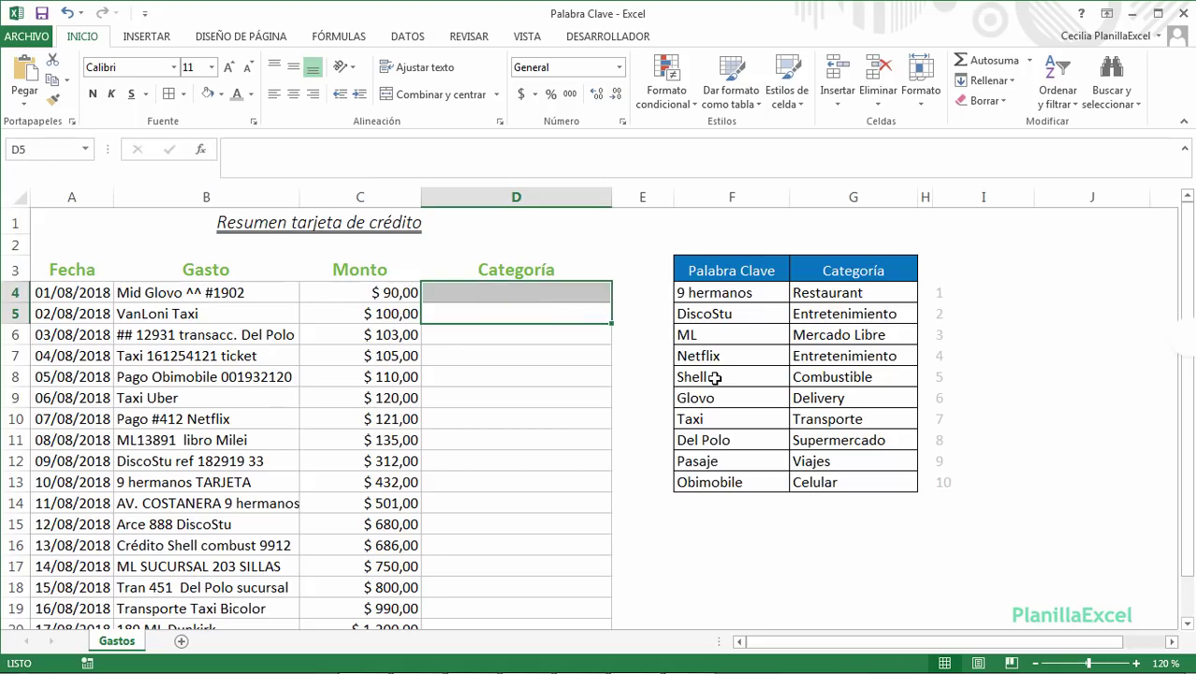
# Enter =BUSCAR(100;C4:C21;B4:B21) in D4 to look up the expense whose amount is 100.
pyautogui.click(558, 299)
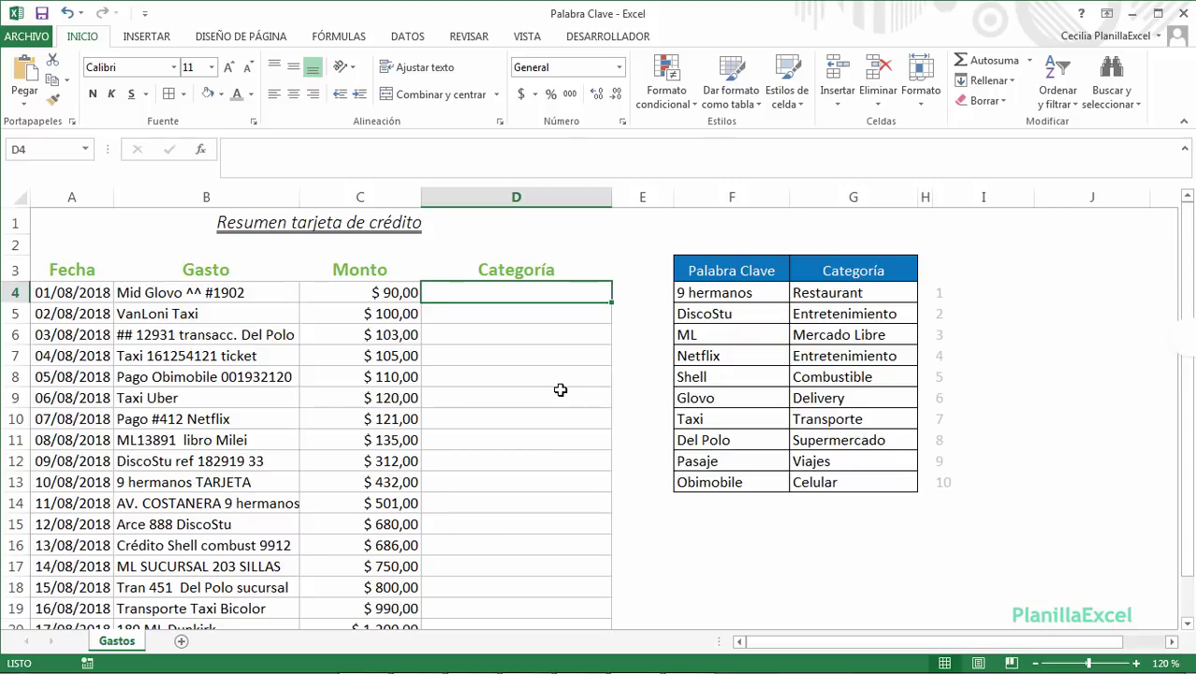
pyautogui.write('=buscar(100;')
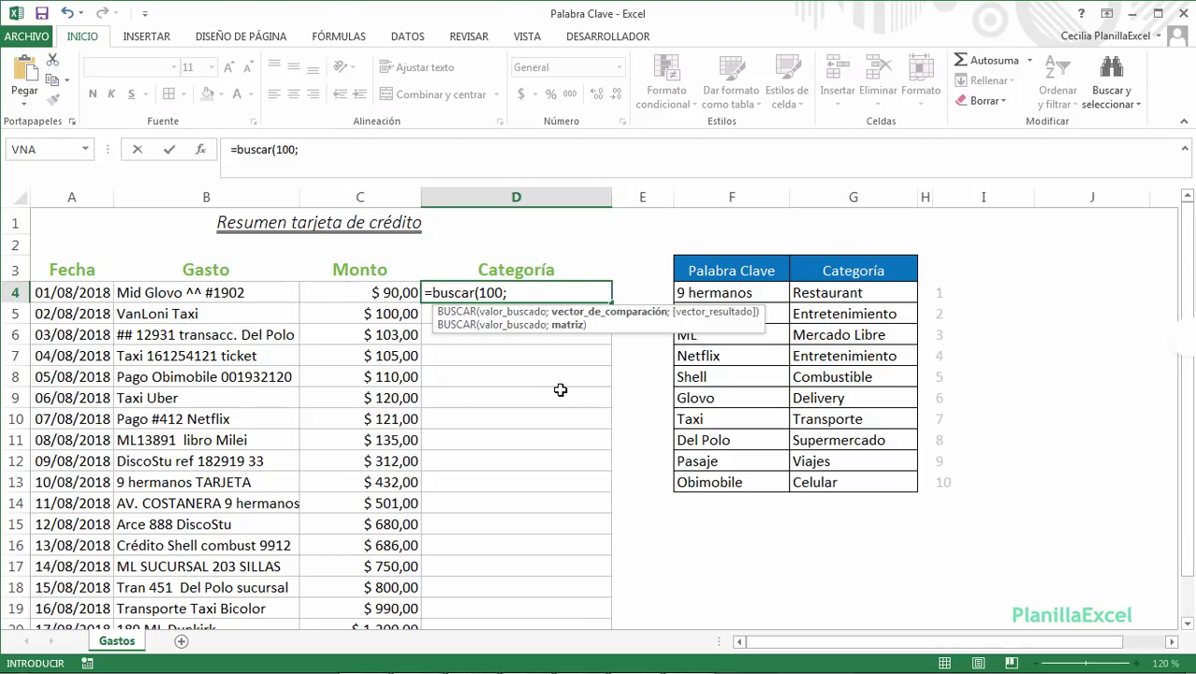
pyautogui.click(395, 292)
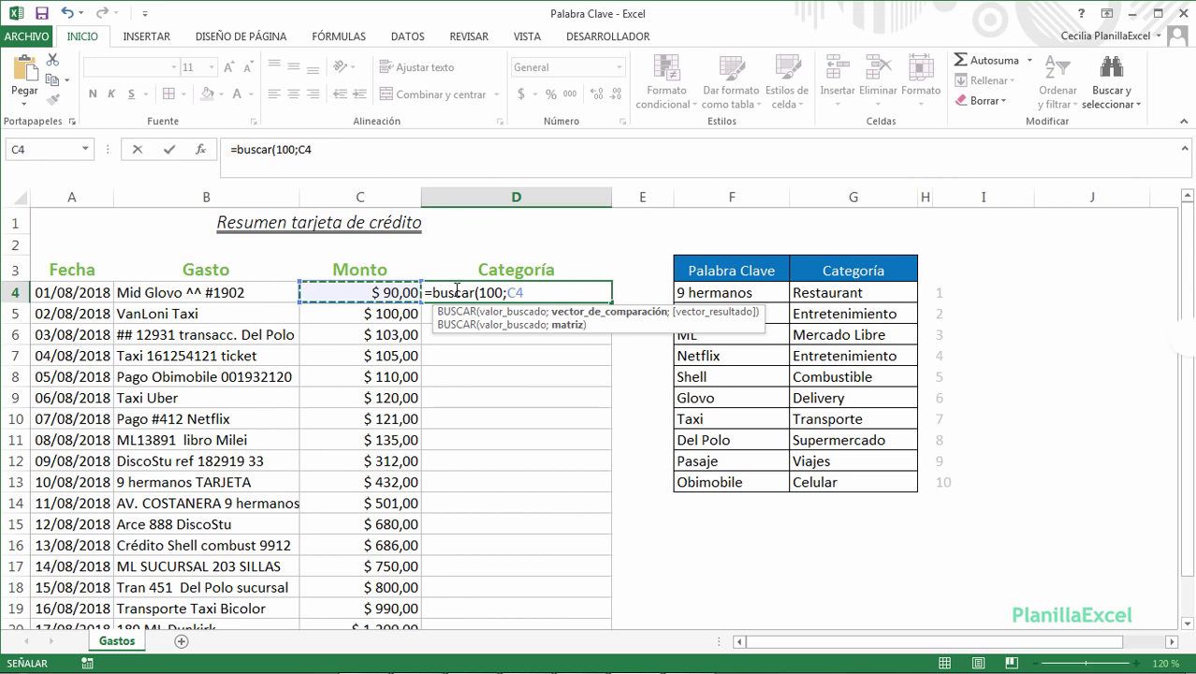
pyautogui.hotkey('ctrl', 'shift', 'Down')
pyautogui.write(';')
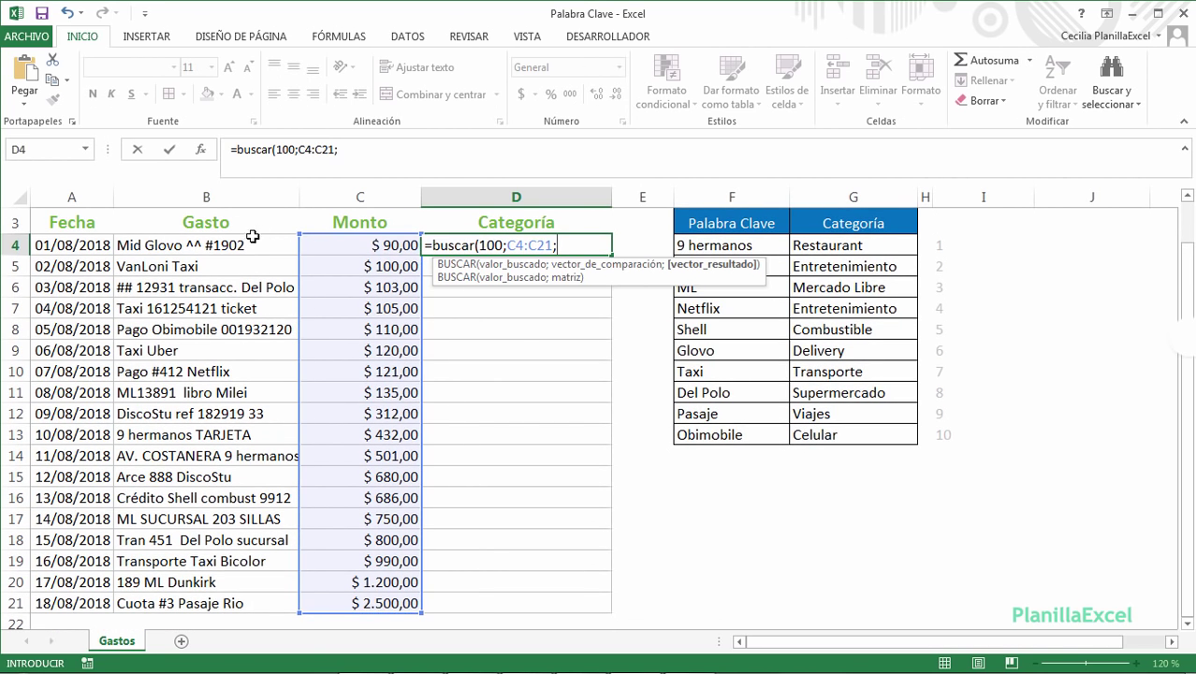
pyautogui.click(236, 266)
pyautogui.press('Up')
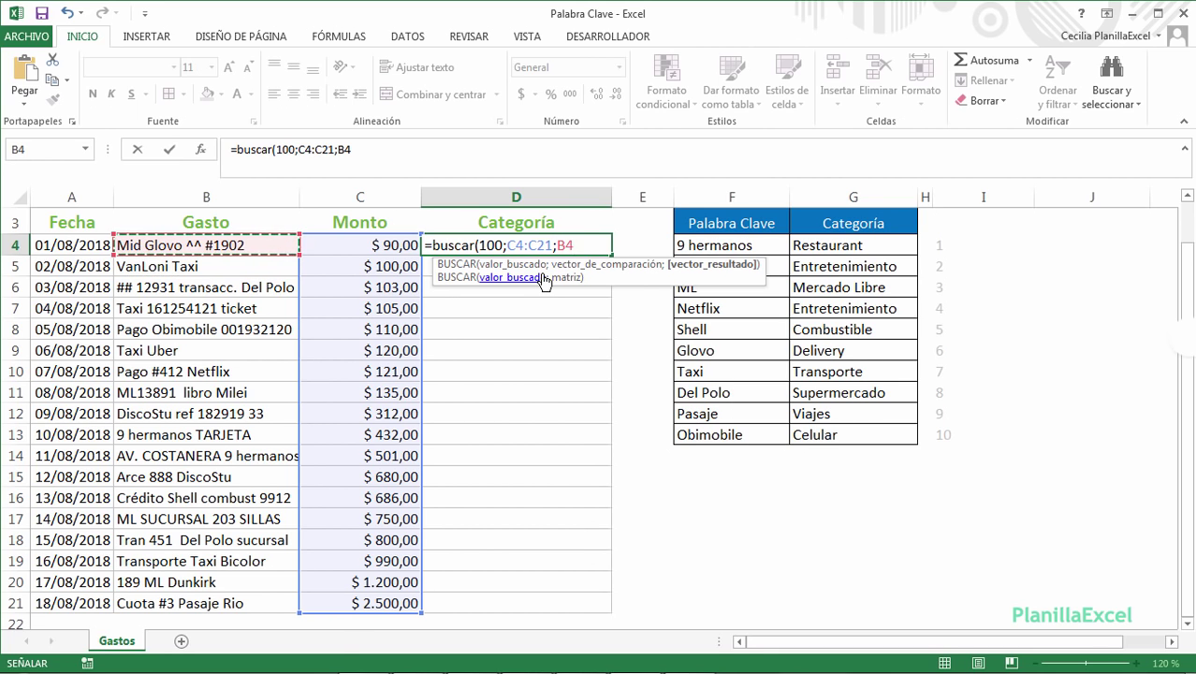
pyautogui.hotkey('ctrl', 'shift', 'Down')
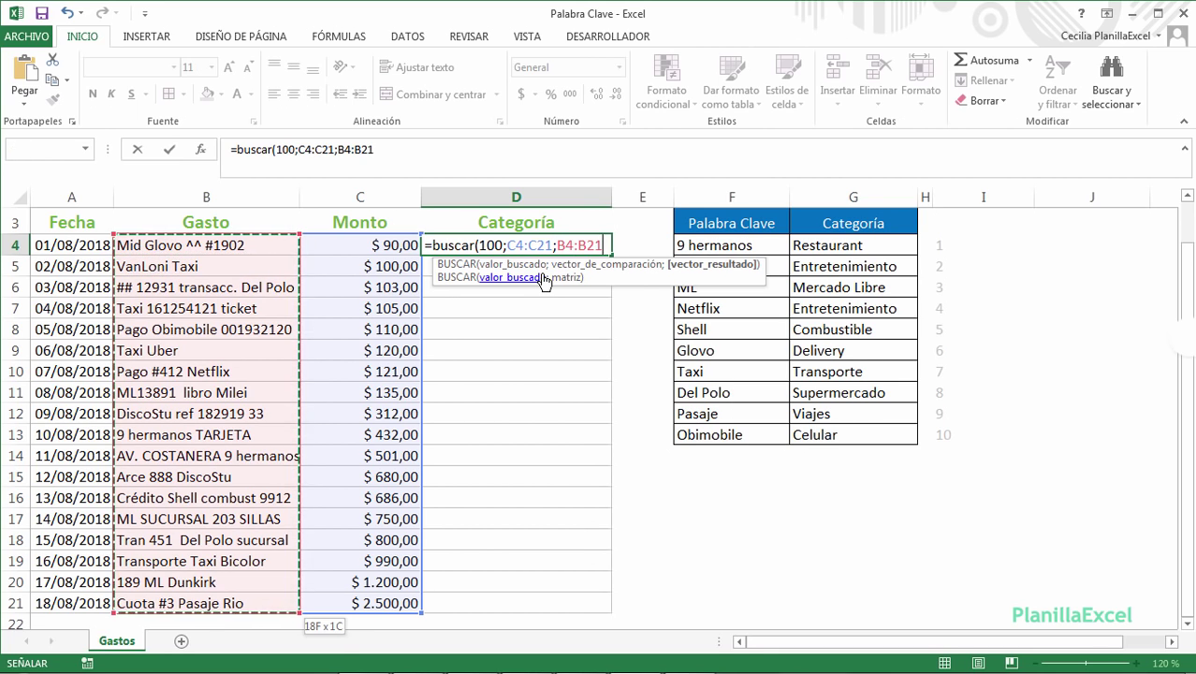
pyautogui.write(')')
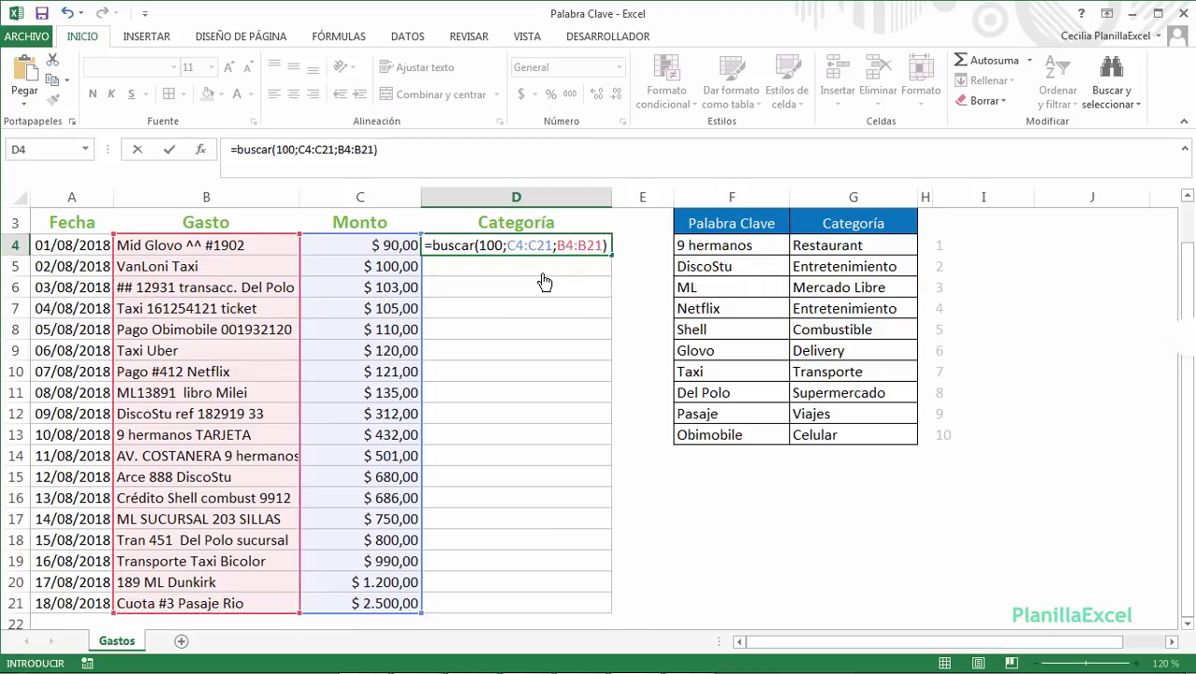
pyautogui.hotkey('ctrl', 'Return')
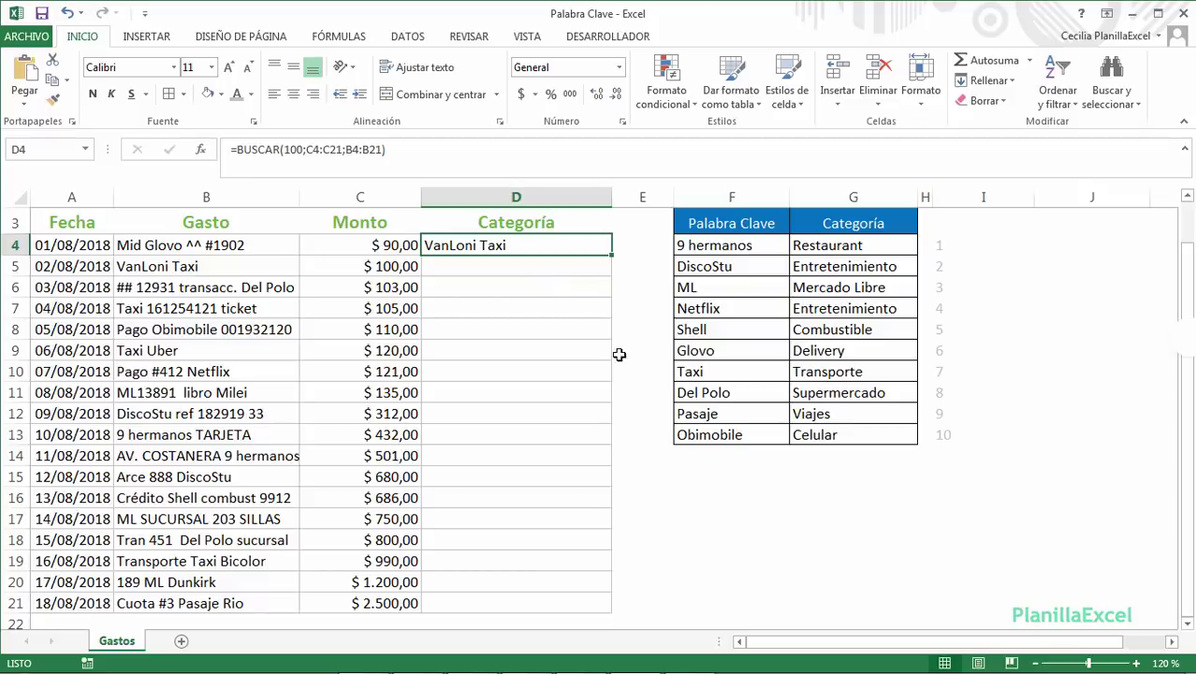
# Examine the comparison range C4:C21 in the D4 BUSCAR formula, keeping the formula as it is.
pyautogui.click(333, 149)
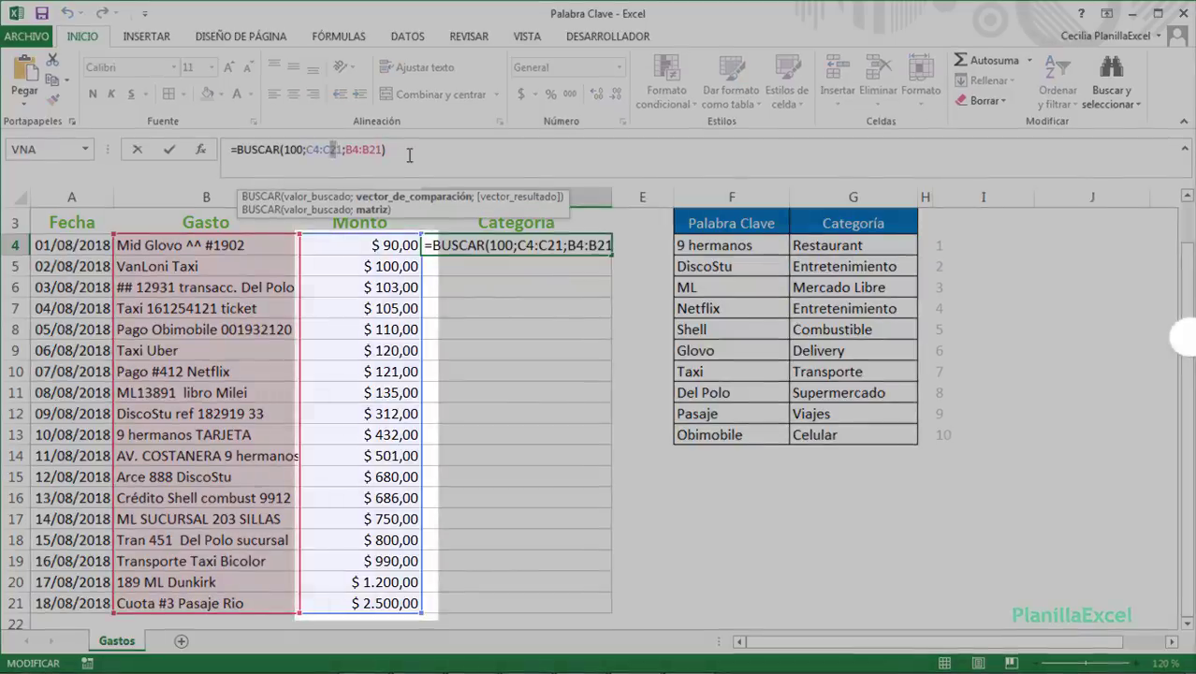
pyautogui.click(409, 156)
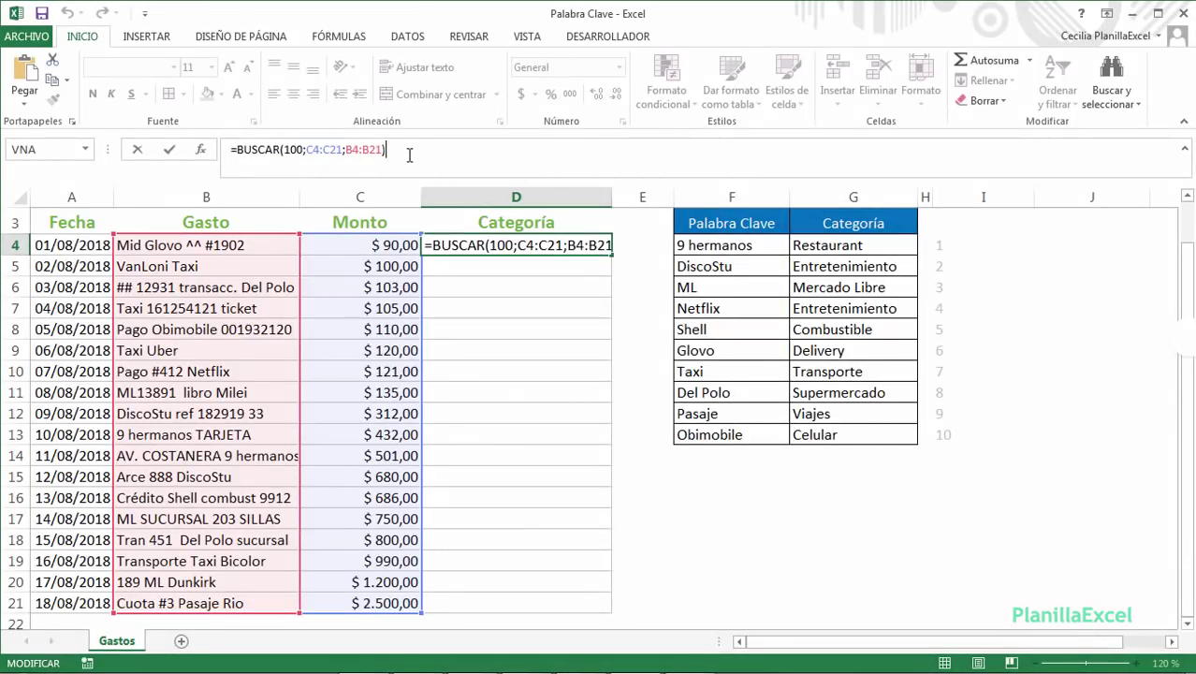
pyautogui.hotkey('ctrl', 'Return')
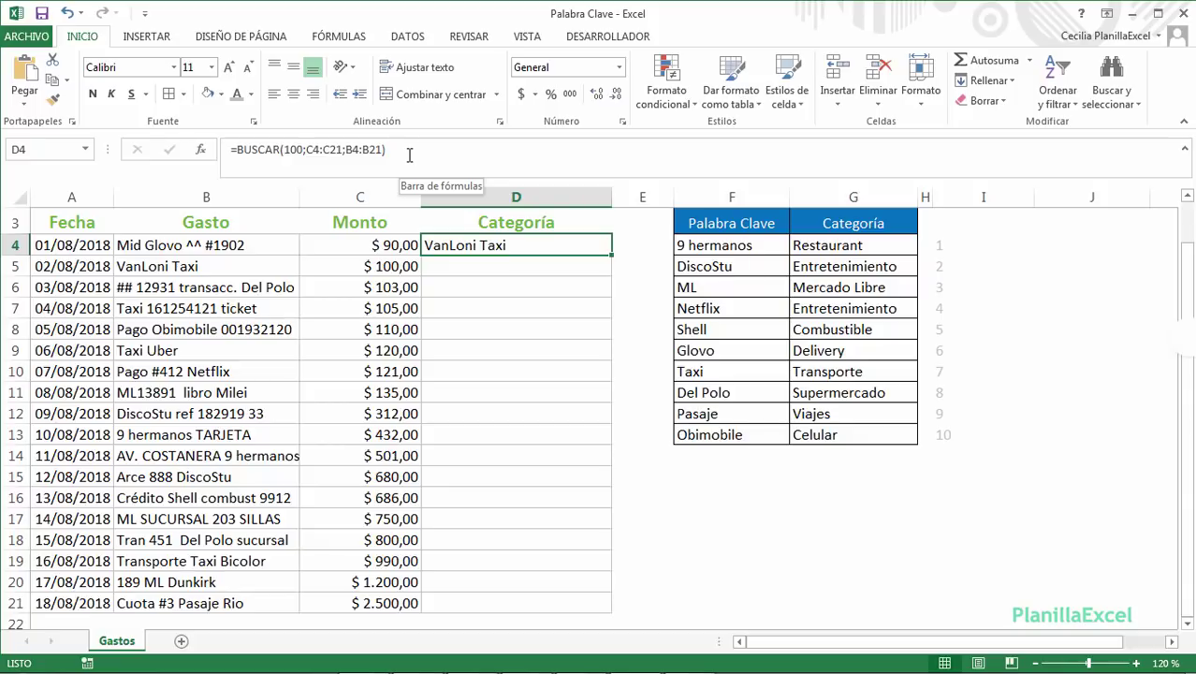
# Set the lookup value of the BUSCAR formula in D4 to 99.
pyautogui.click(303, 148)
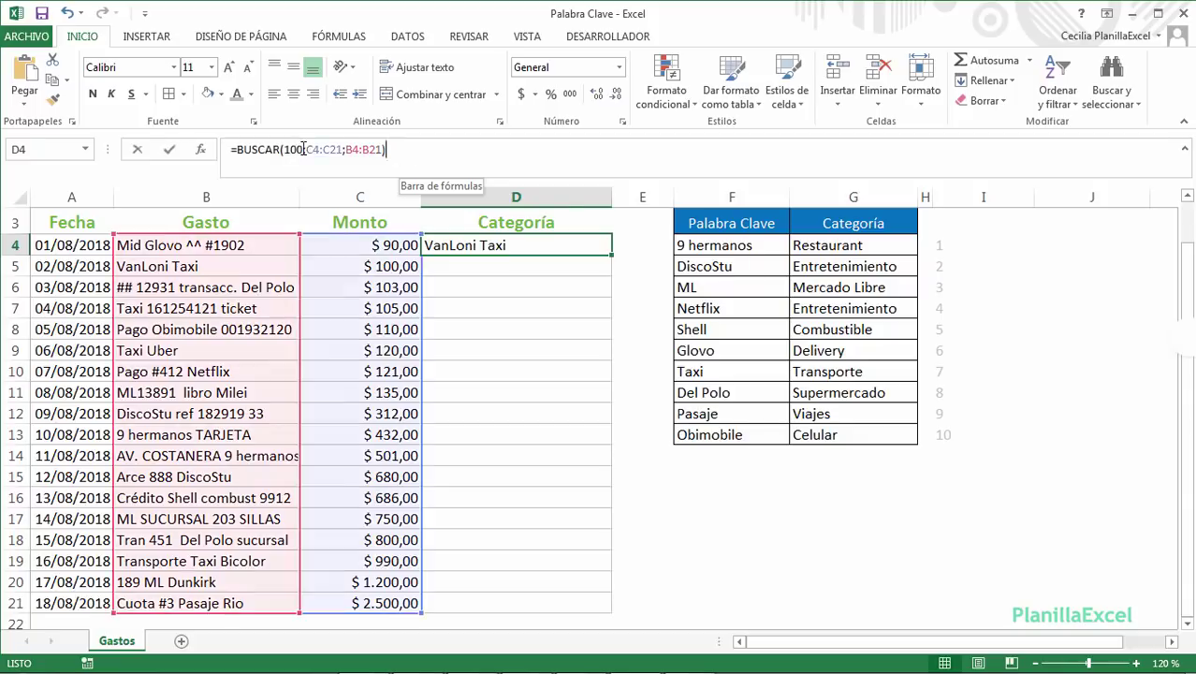
pyautogui.press('BackSpace')
pyautogui.press('BackSpace')
pyautogui.press('BackSpace')
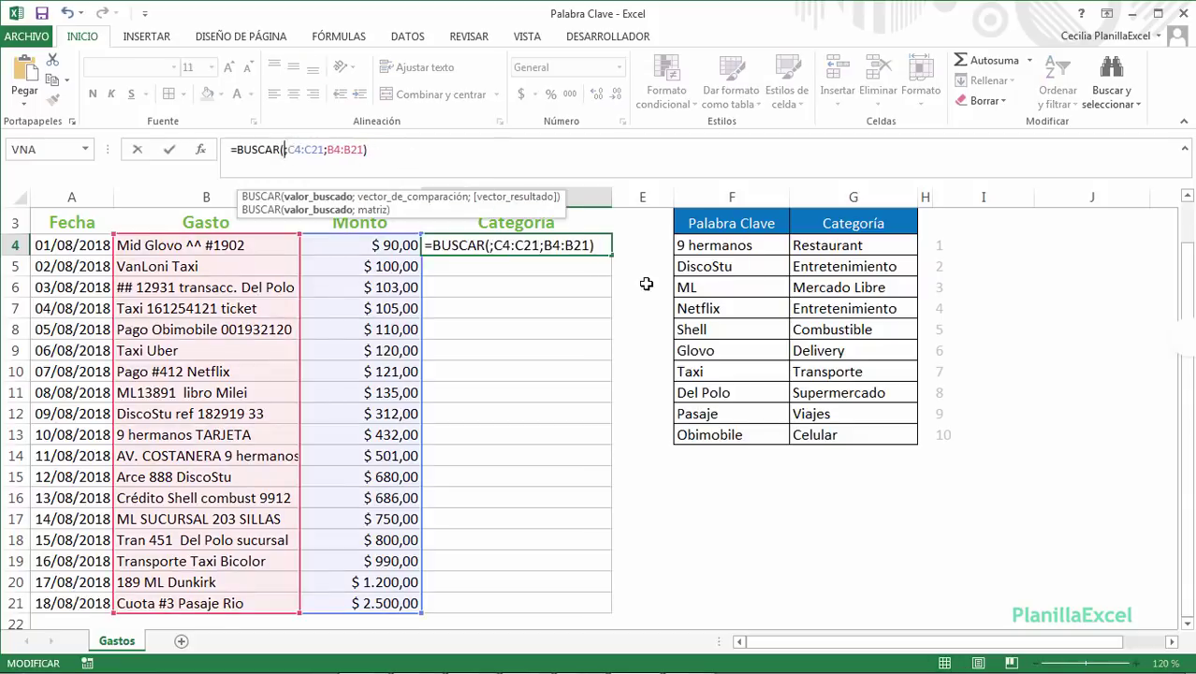
pyautogui.write('99')
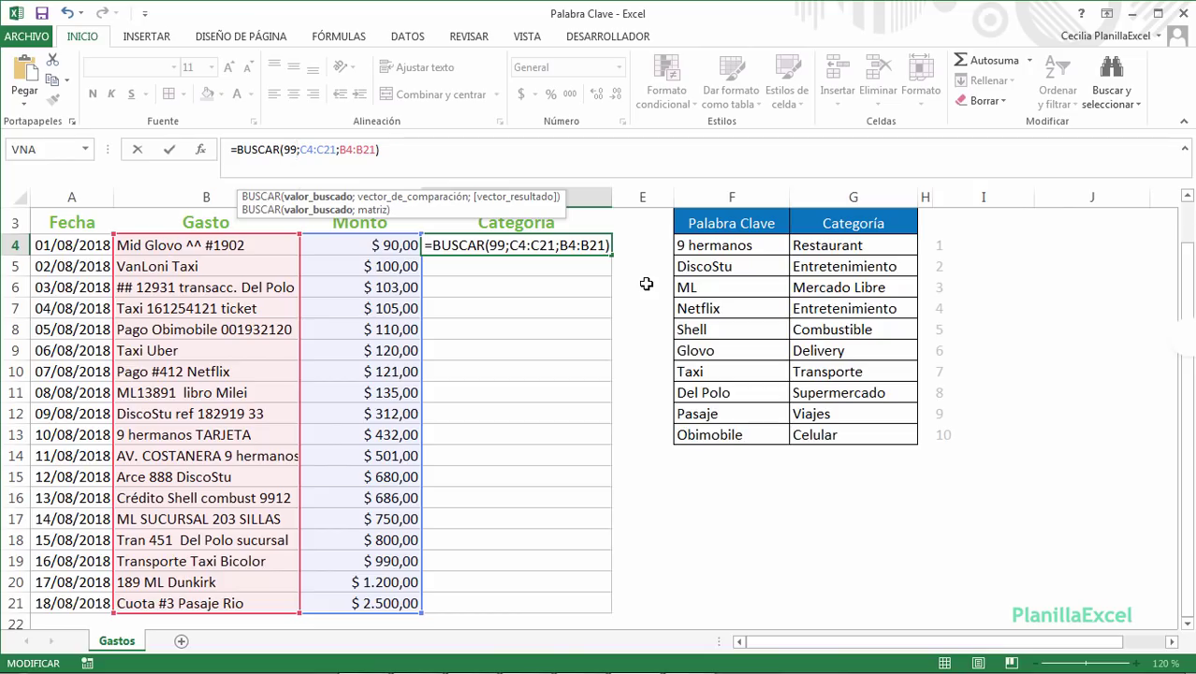
pyautogui.hotkey('ctrl', 'Return')
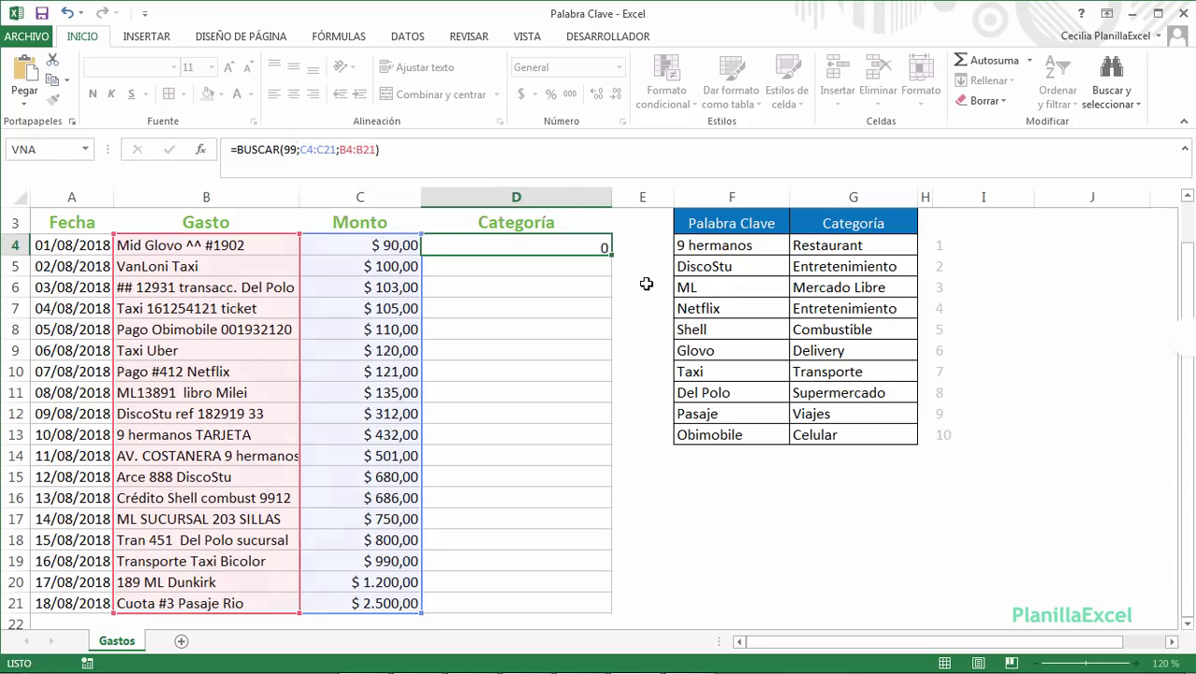
# Confirm the BUSCAR trial with lookup value 99 and clear the formula from D4.
pyautogui.press('Return')
pyautogui.press('Up')
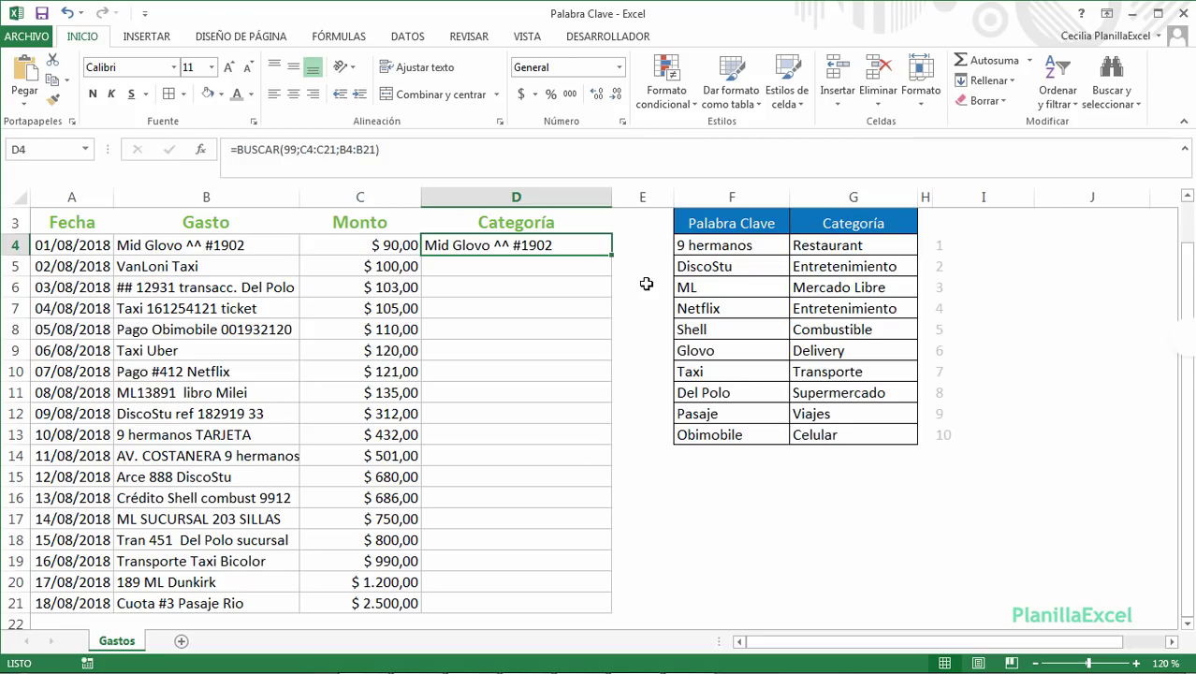
pyautogui.press('Delete')
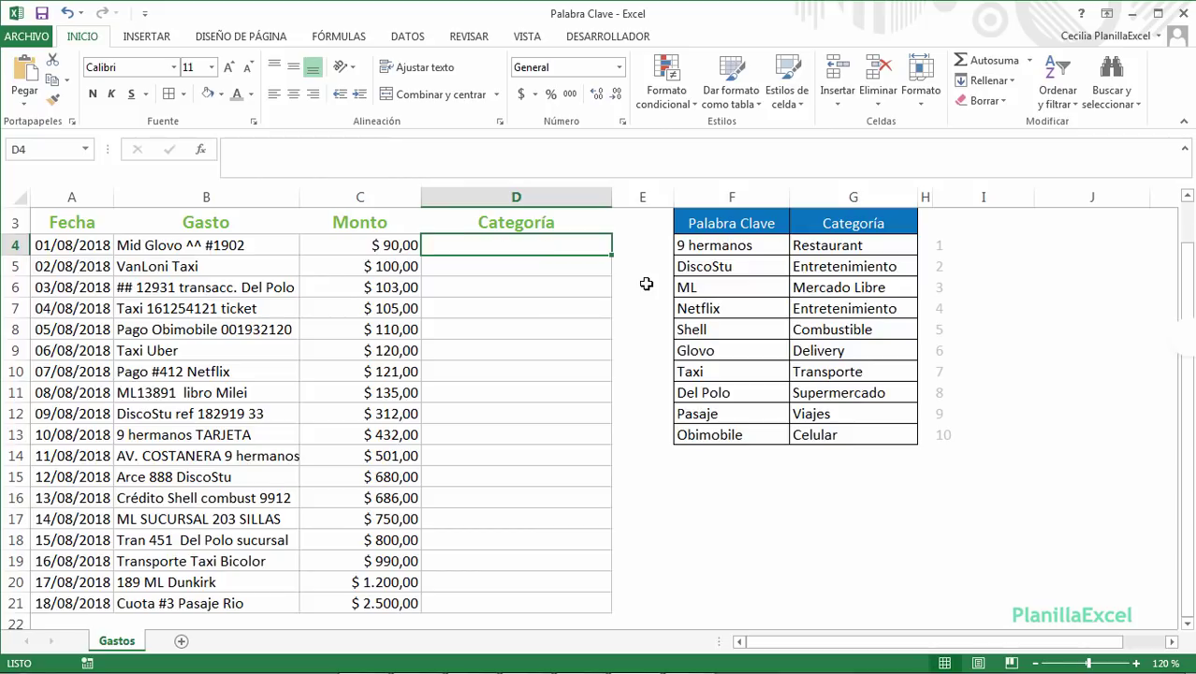
# Start a BUSCAR formula in D4 with lookup value 2000 and HALLAR($F$4:$F$13;B4) as the comparison vector.
pyautogui.write('=buscar')
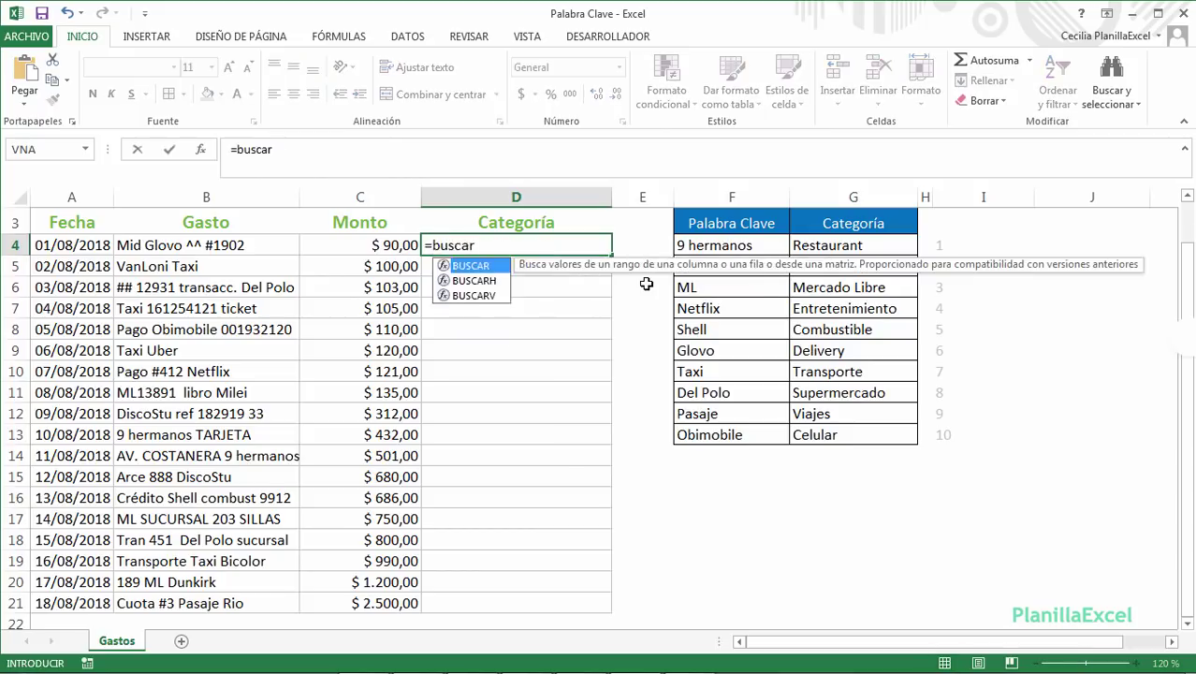
pyautogui.write('(')
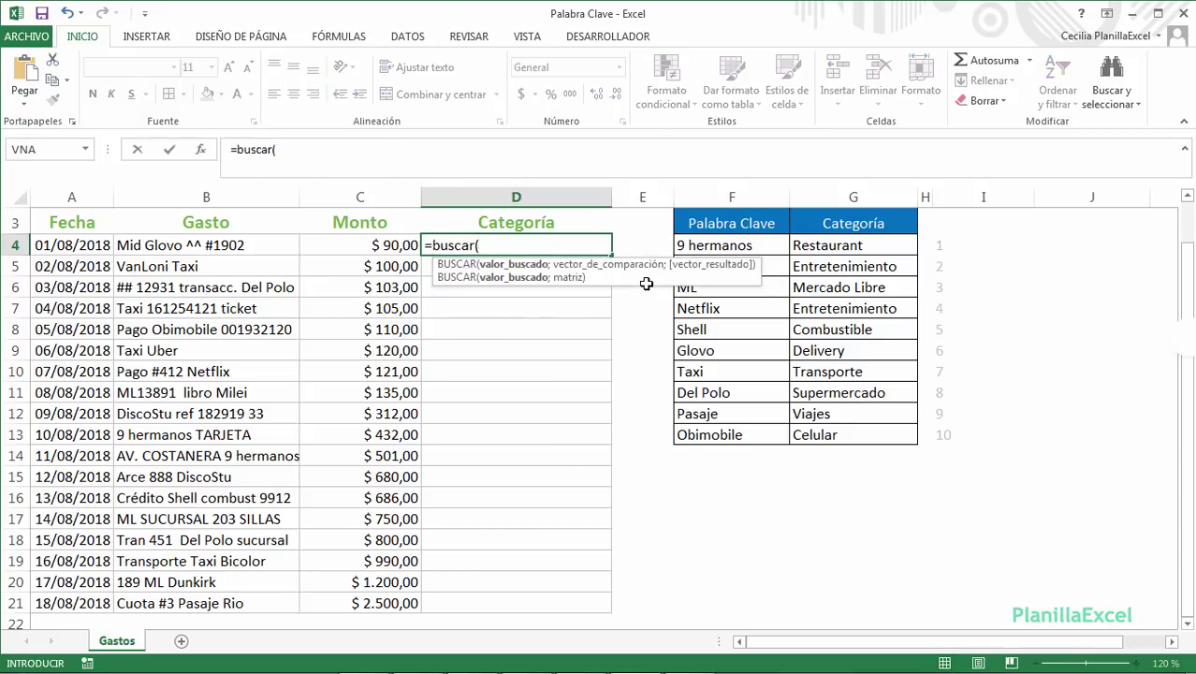
pyautogui.write('2000;')
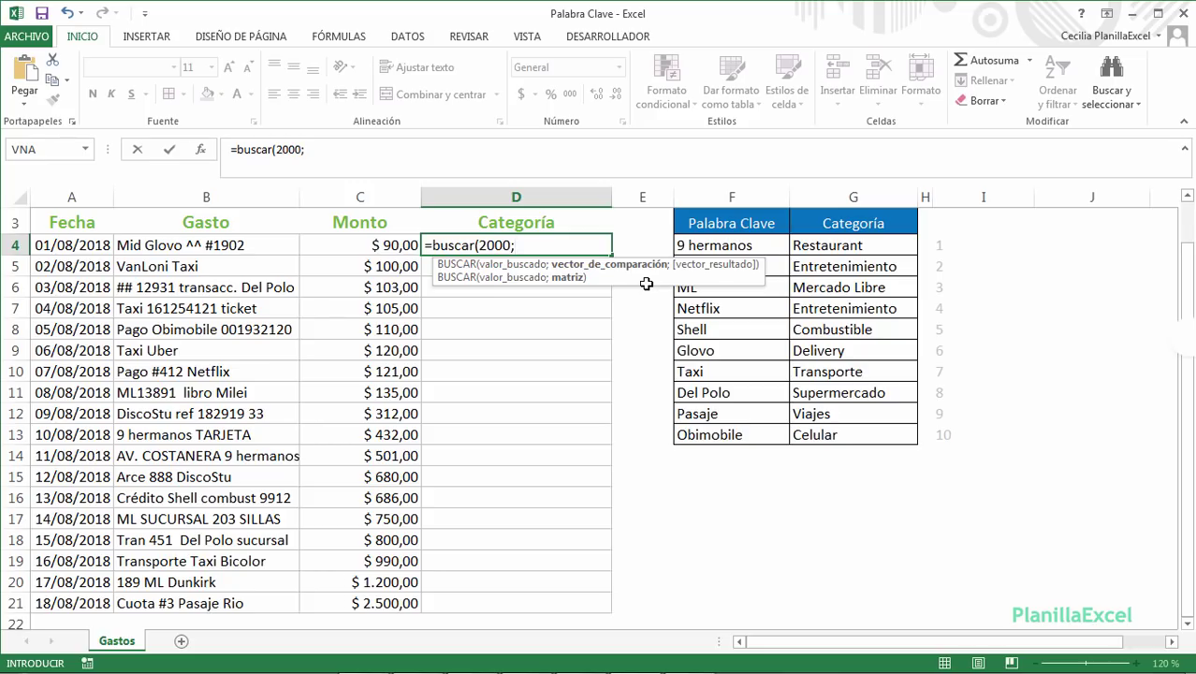
pyautogui.write('hallar(')
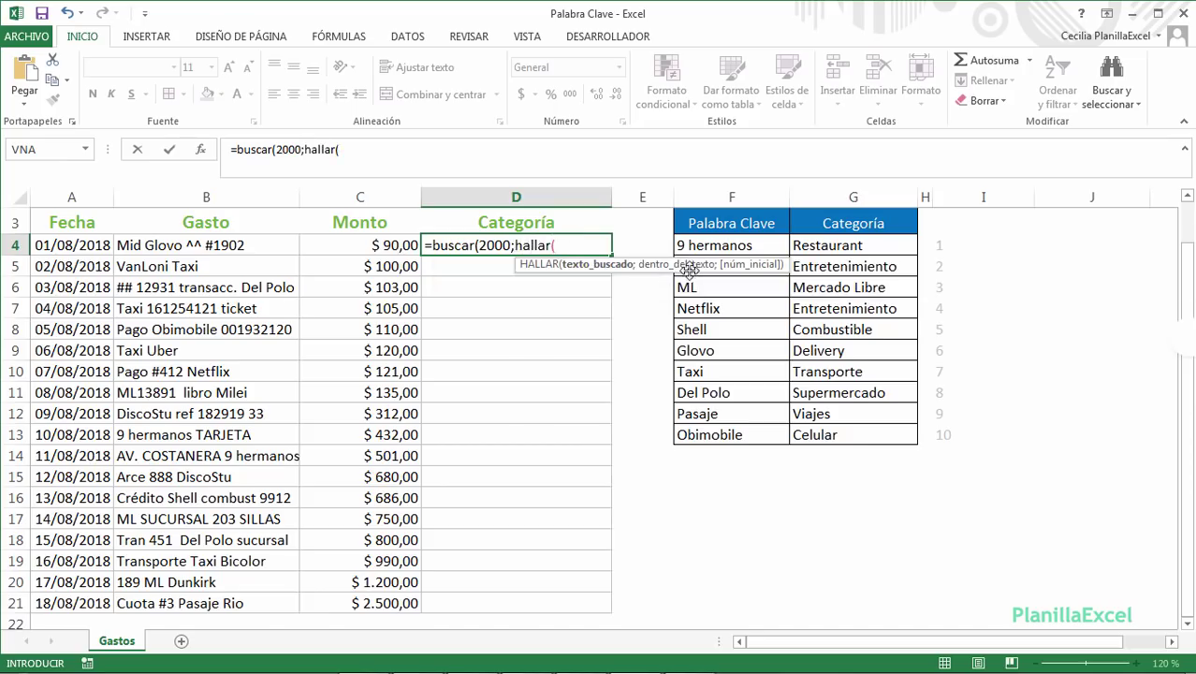
pyautogui.click(727, 248)
pyautogui.moveTo(727, 250); pyautogui.dragTo(736, 434)
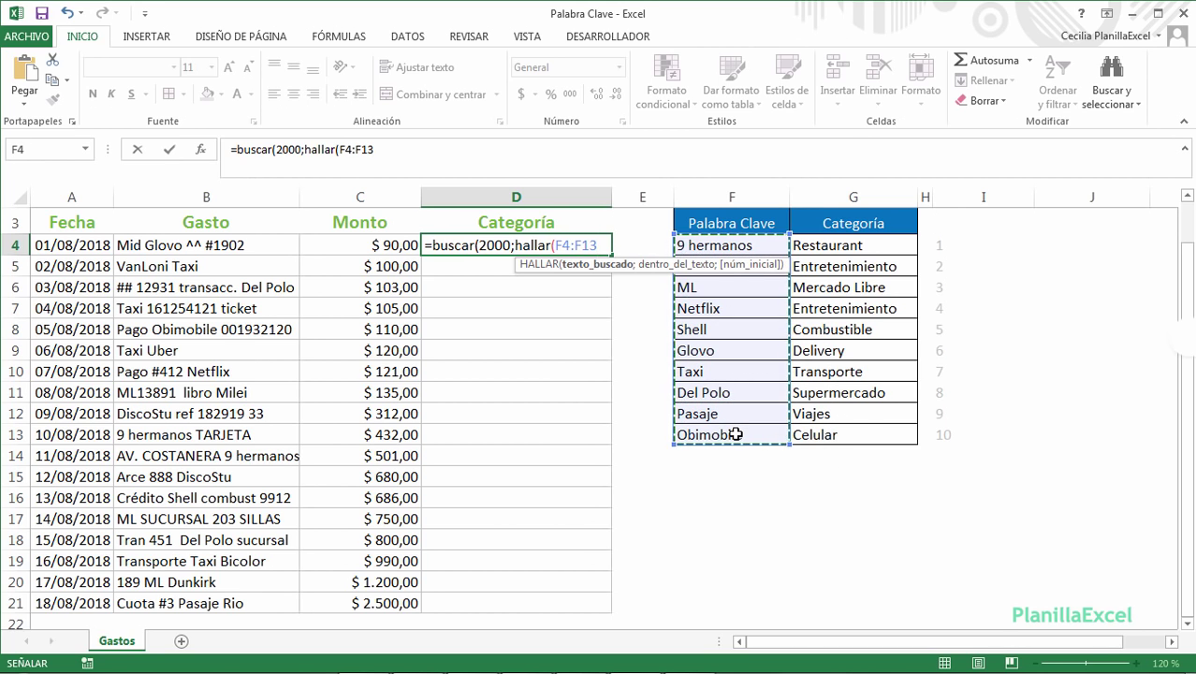
pyautogui.press('F4')
pyautogui.write(';')
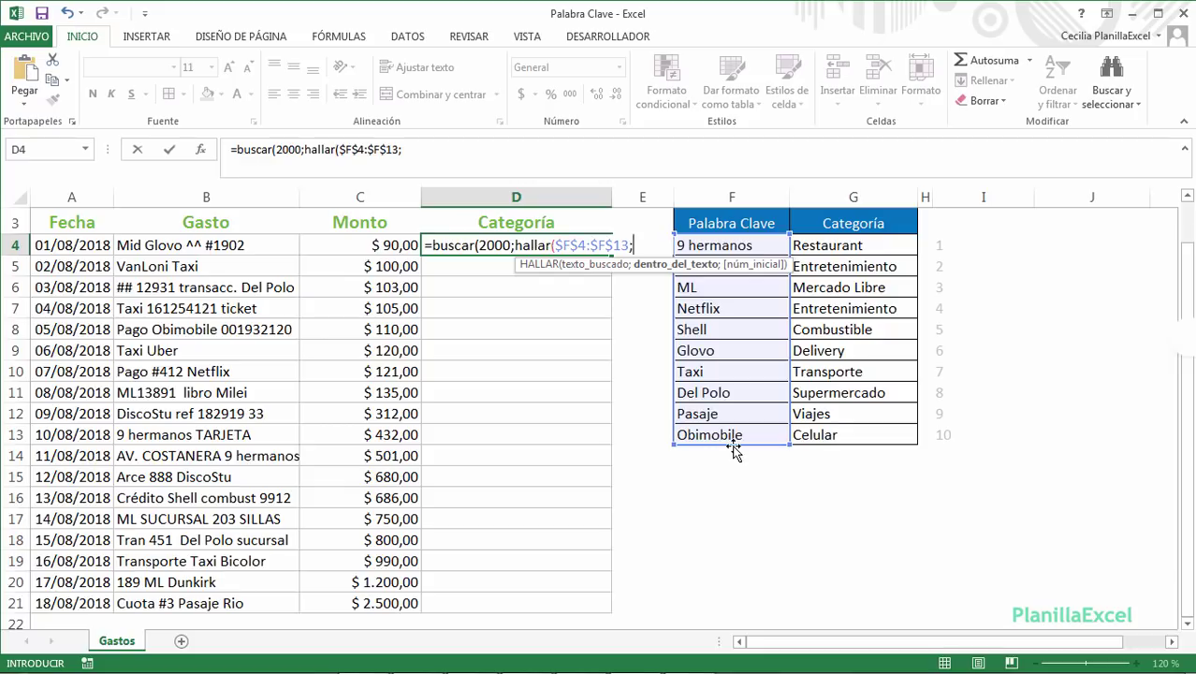
pyautogui.click(267, 247)
pyautogui.write(')')
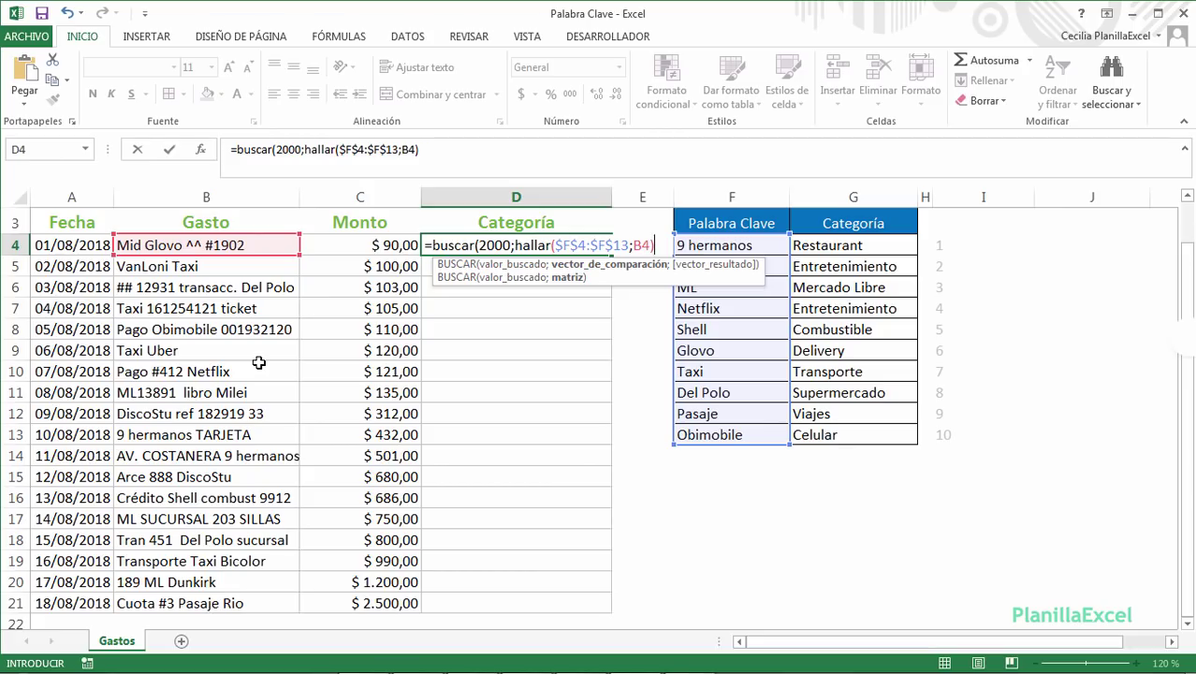
# Complete the D4 BUSCAR formula with the absolute category range $G$4:$G$13 as its result vector.
pyautogui.write(';')
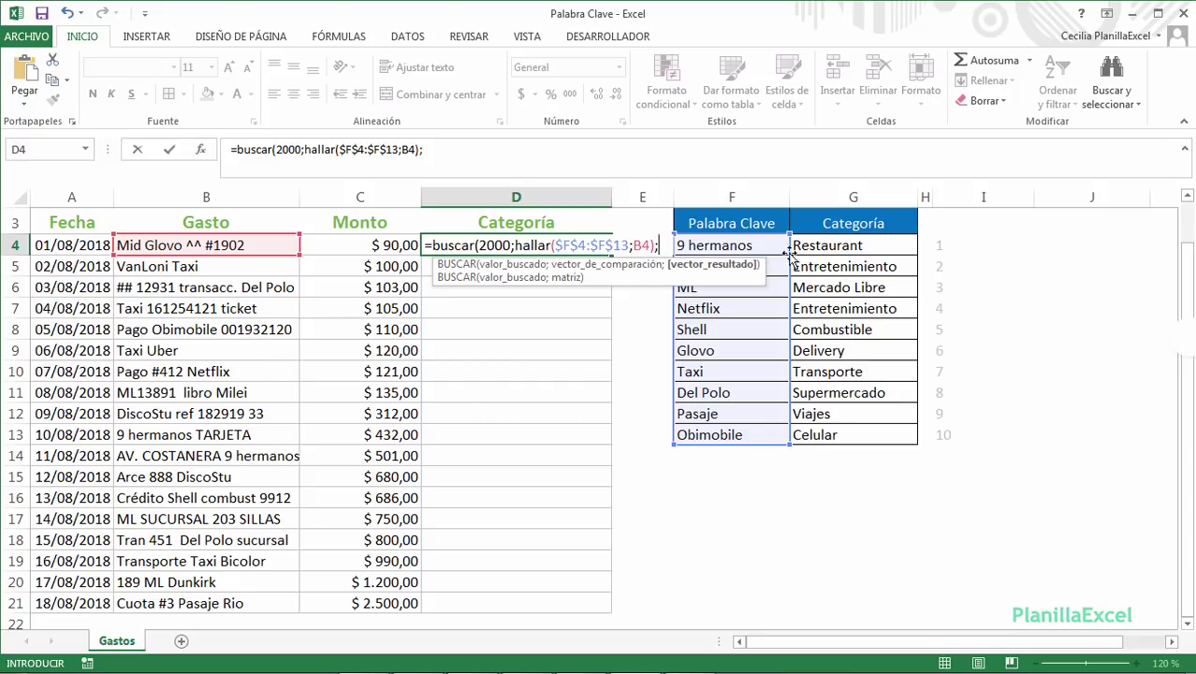
pyautogui.moveTo(821, 243); pyautogui.dragTo(849, 426)
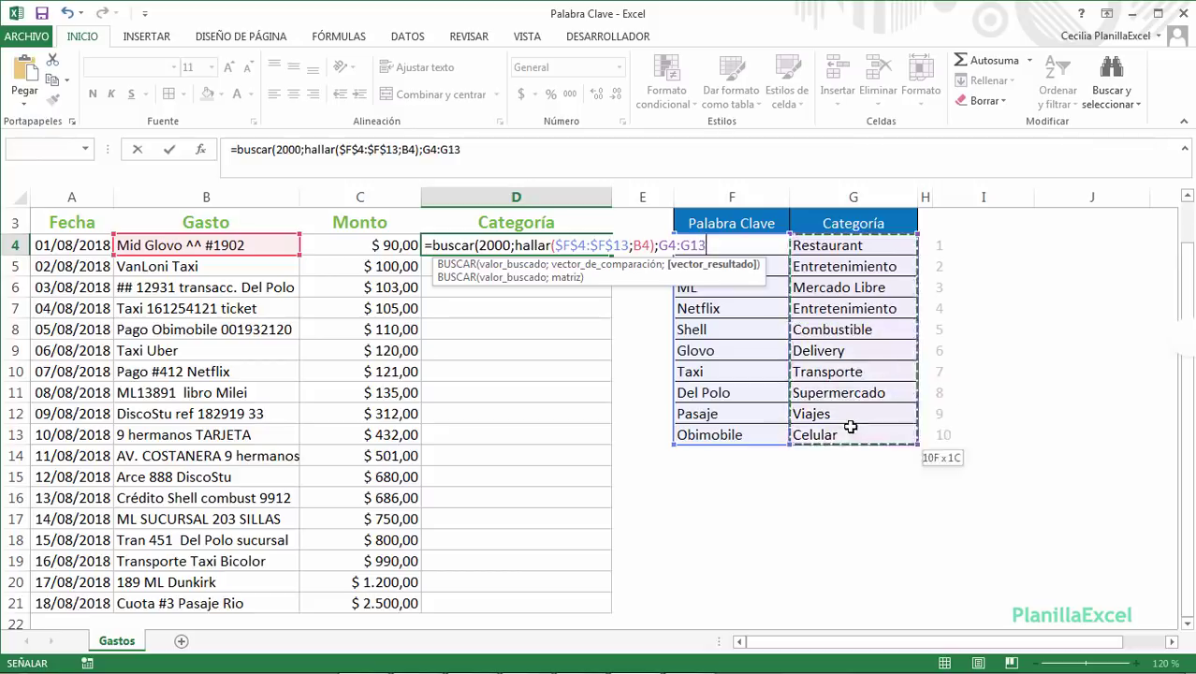
pyautogui.press('F4')
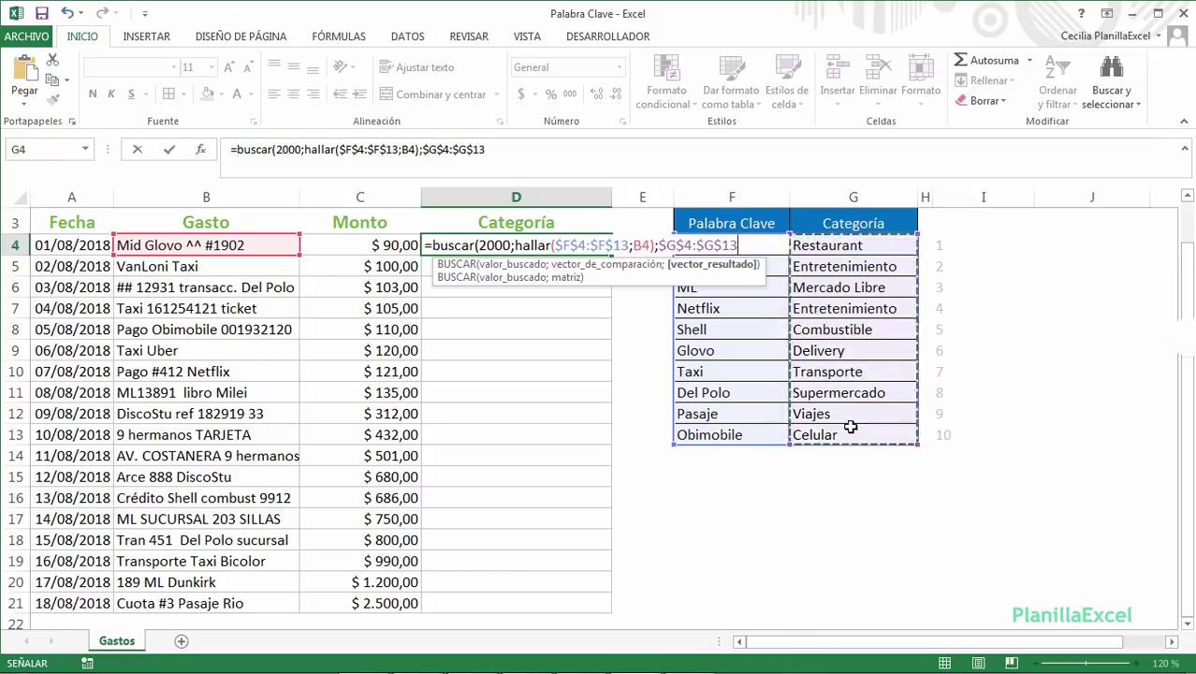
pyautogui.write(')')
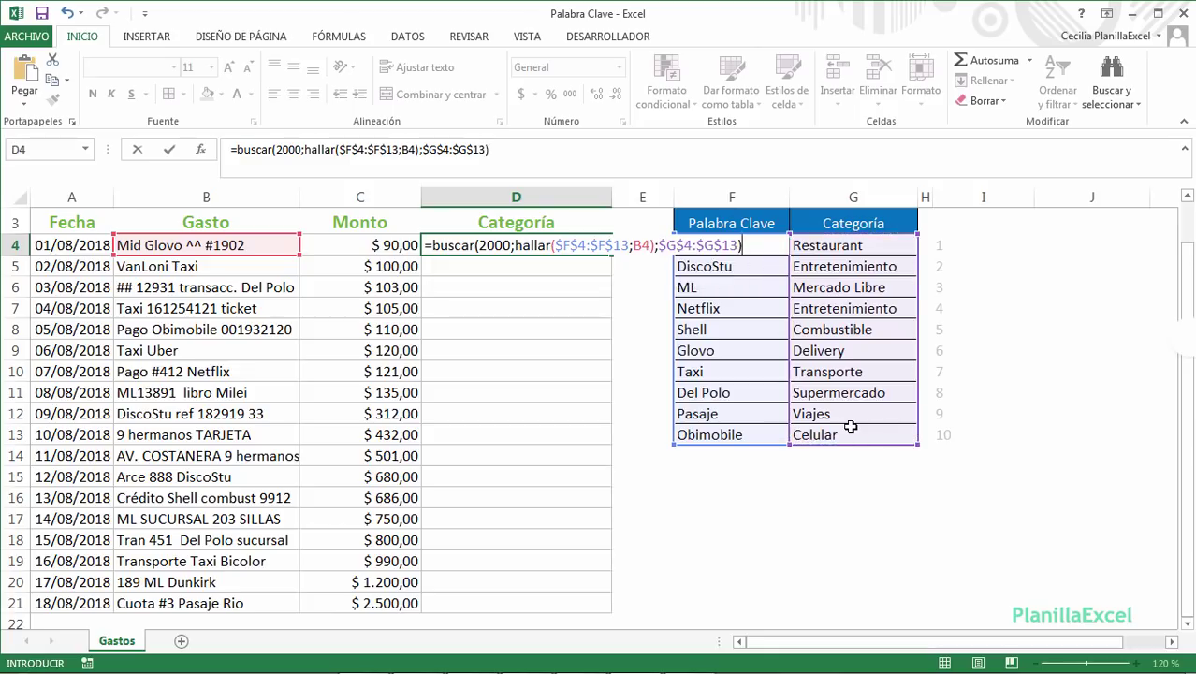
pyautogui.press('Return')
pyautogui.press('Up')
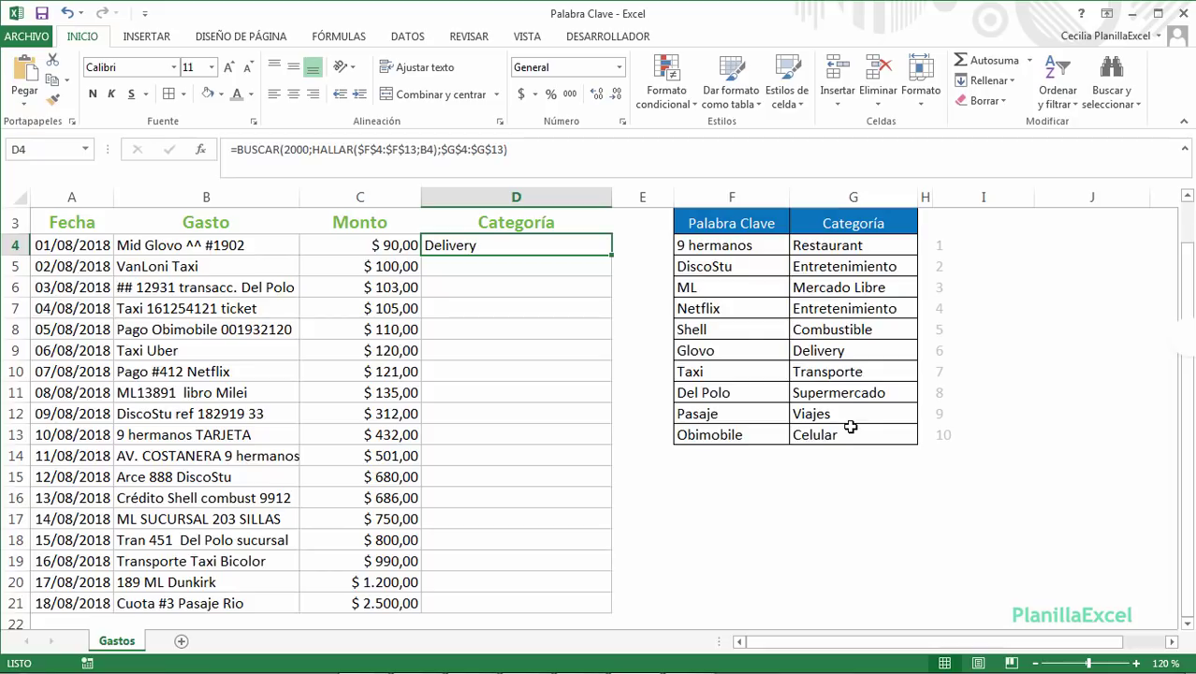
# Evaluate the HALLAR part of the D4 formula in place to examine its result array, keeping the formula as it is.
pyautogui.click(314, 150)
pyautogui.moveTo(314, 149); pyautogui.dragTo(438, 150)
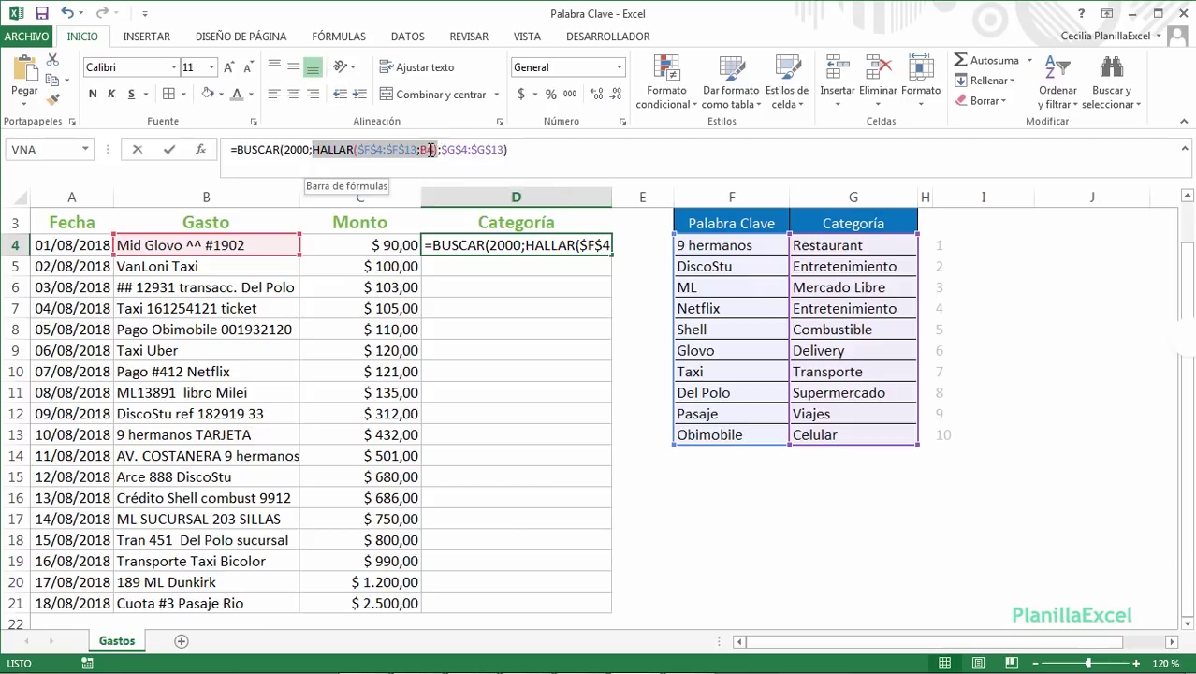
pyautogui.press('F9')
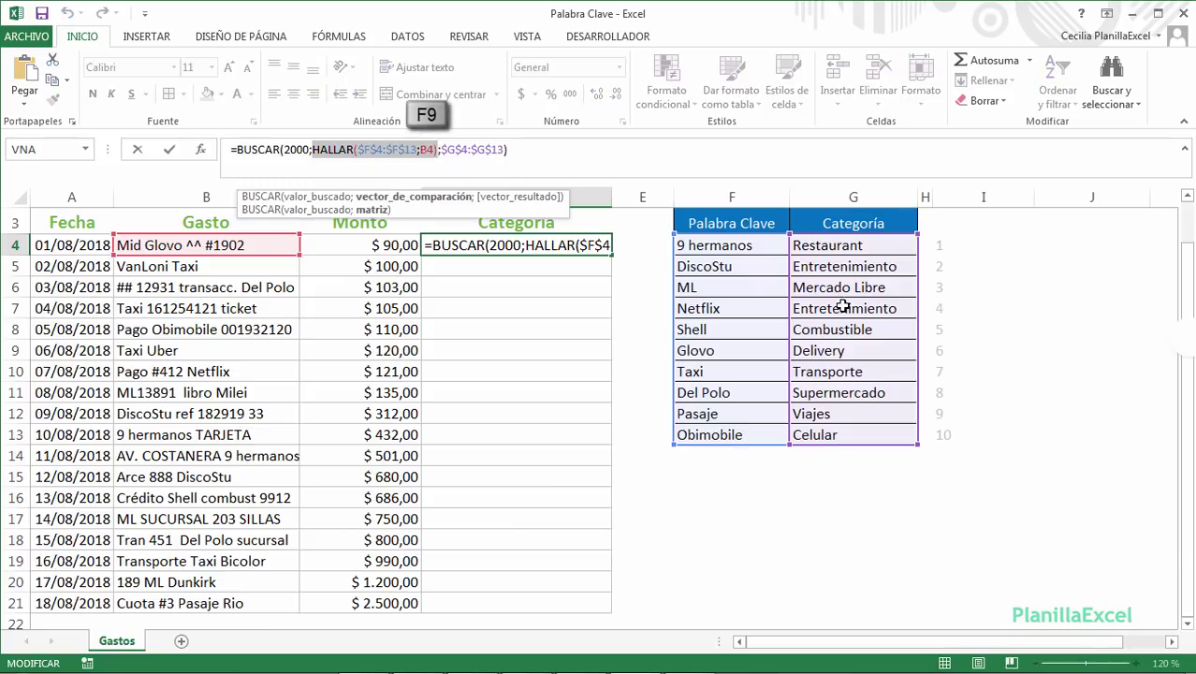
pyautogui.press('F9')
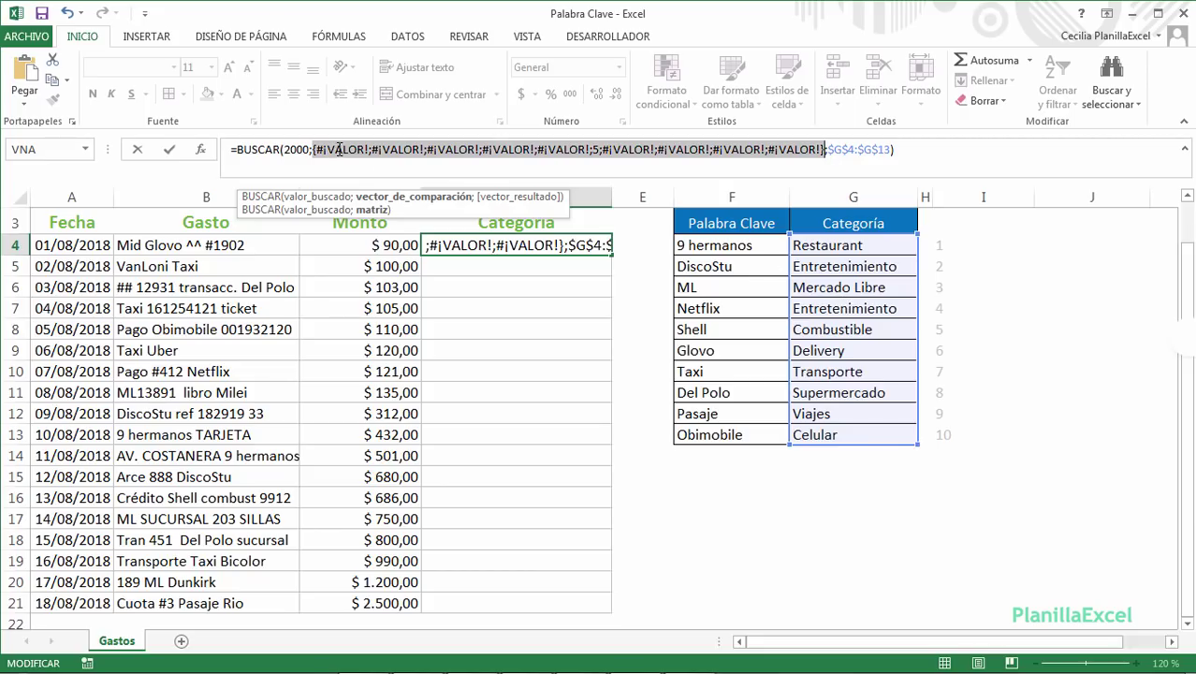
pyautogui.click(339, 150)
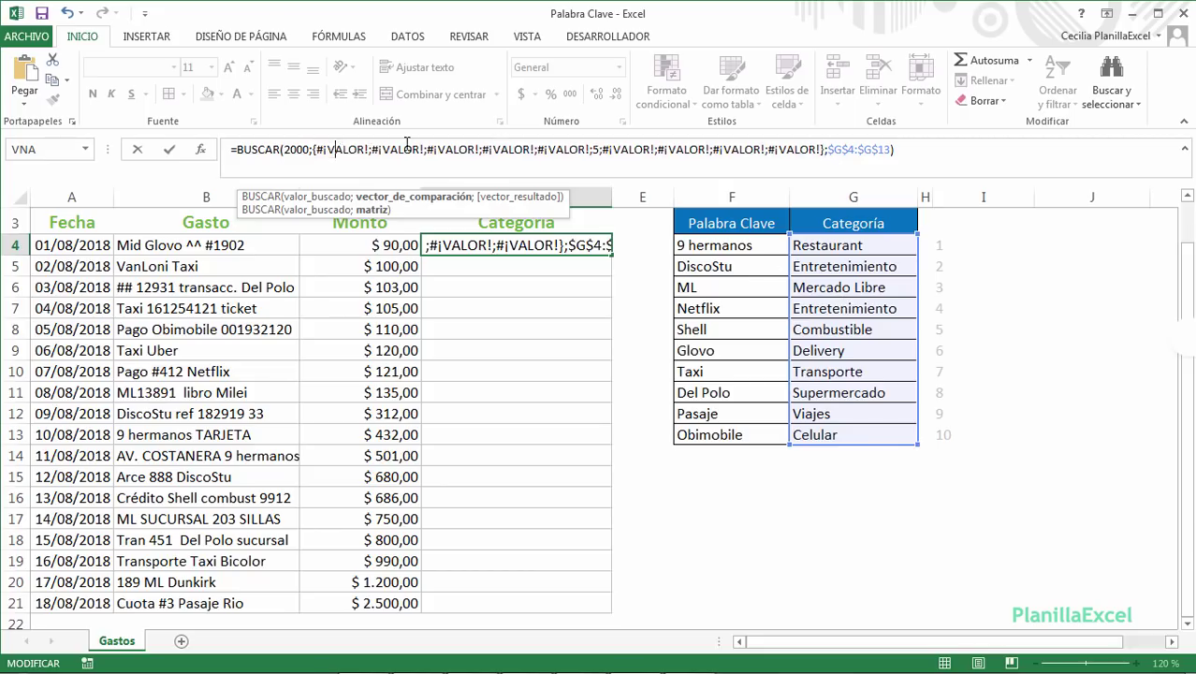
pyautogui.click(459, 150)
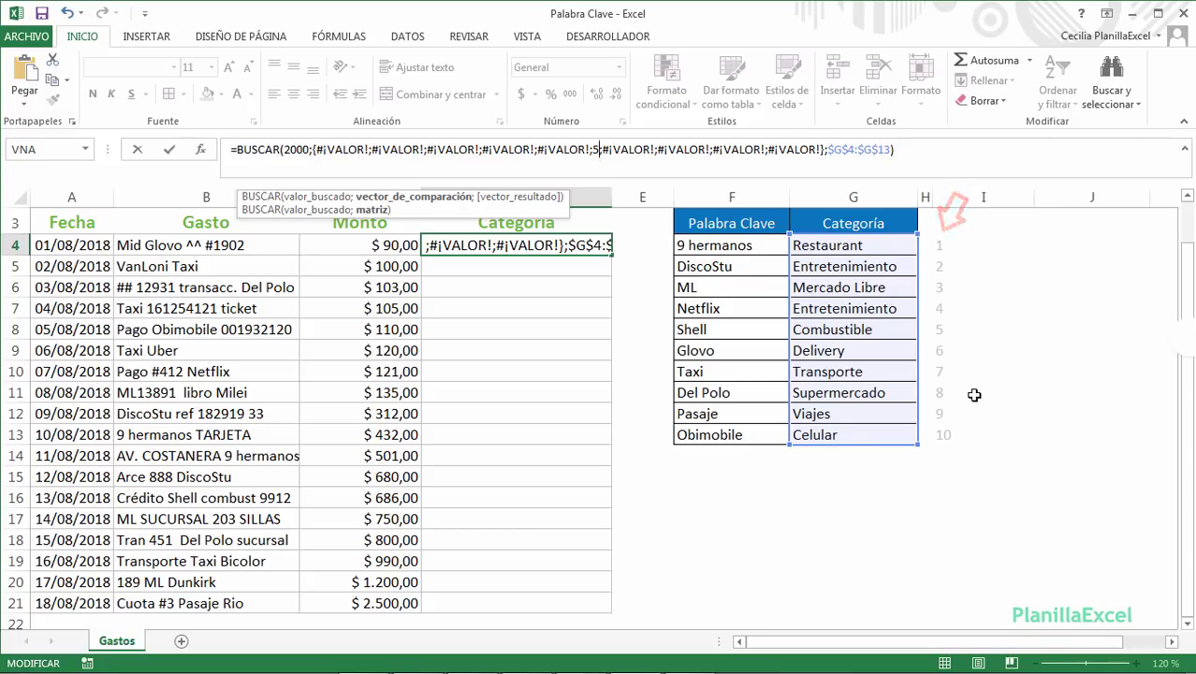
pyautogui.press('Escape')
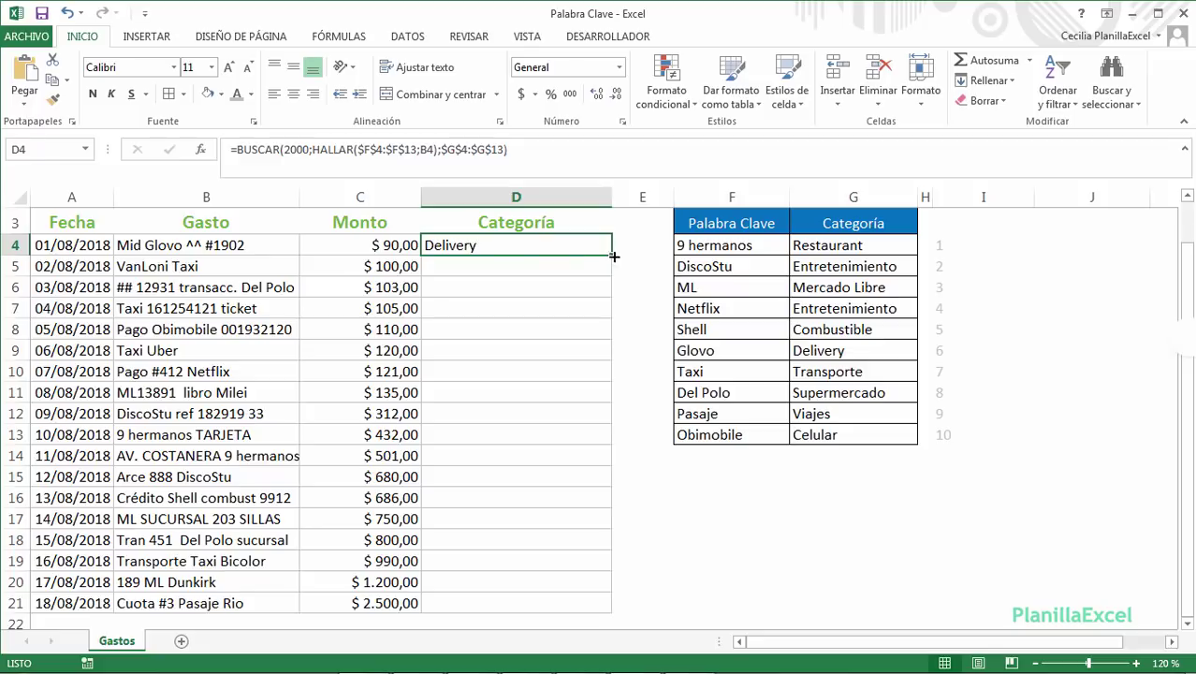
# Fill the D4 formula down the Categoría column to D21.
pyautogui.doubleClick(609, 253)
# Evaluate the HALLAR part of the D5 formula to examine its array of positions, leaving the formula intact.
pyautogui.click(555, 266)
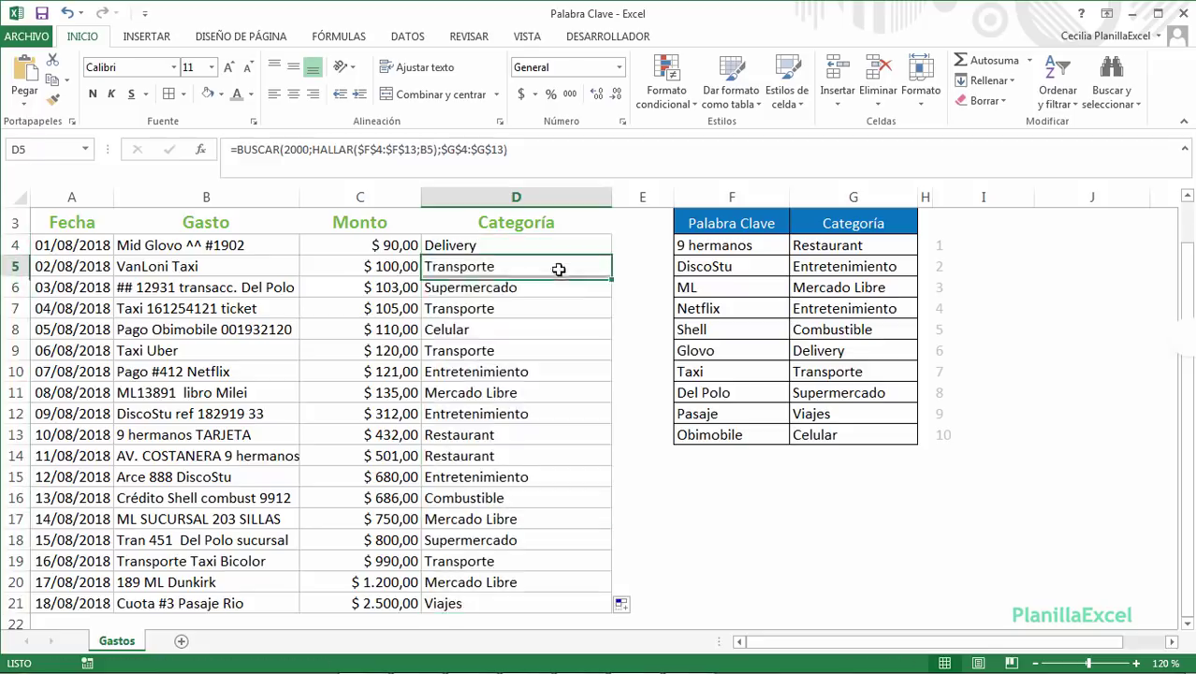
pyautogui.moveTo(312, 151); pyautogui.dragTo(438, 156)
pyautogui.press('F9')
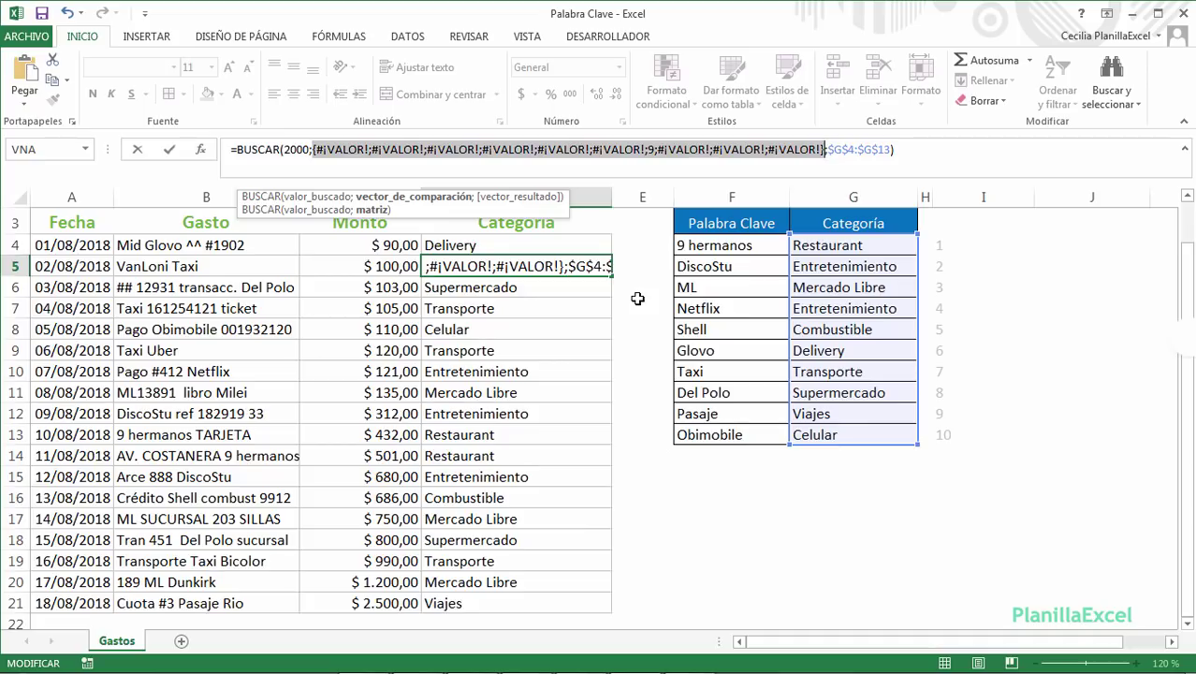
pyautogui.click(396, 150)
pyautogui.click(613, 151)
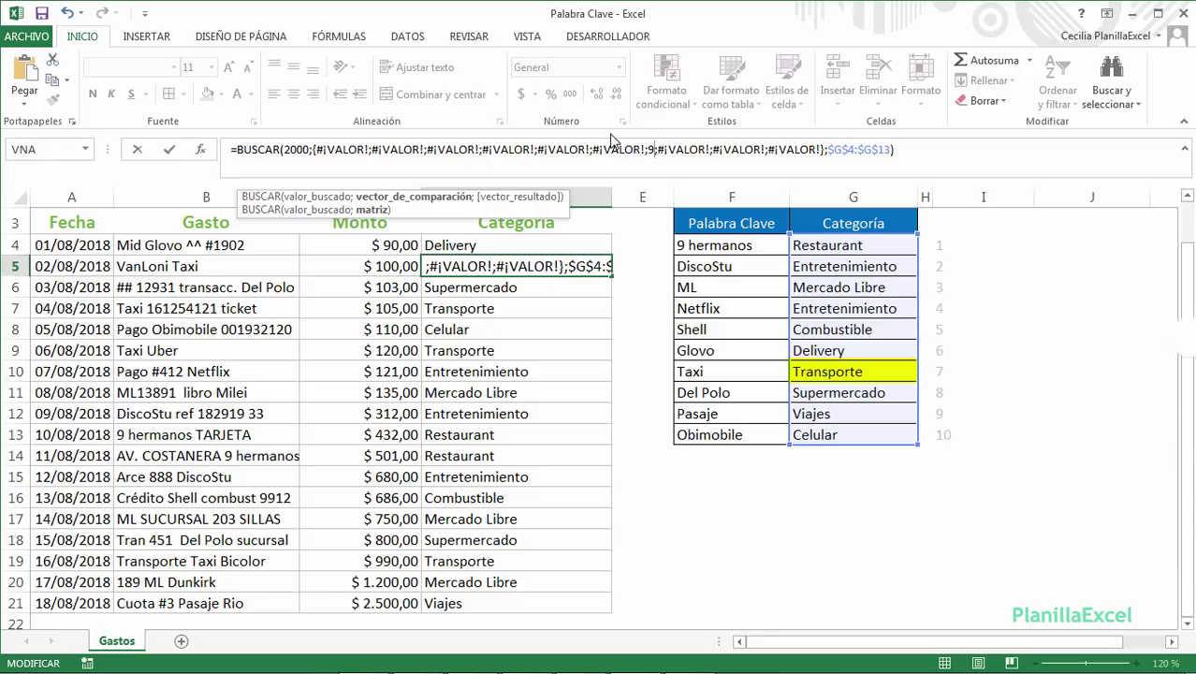
pyautogui.press('Escape')
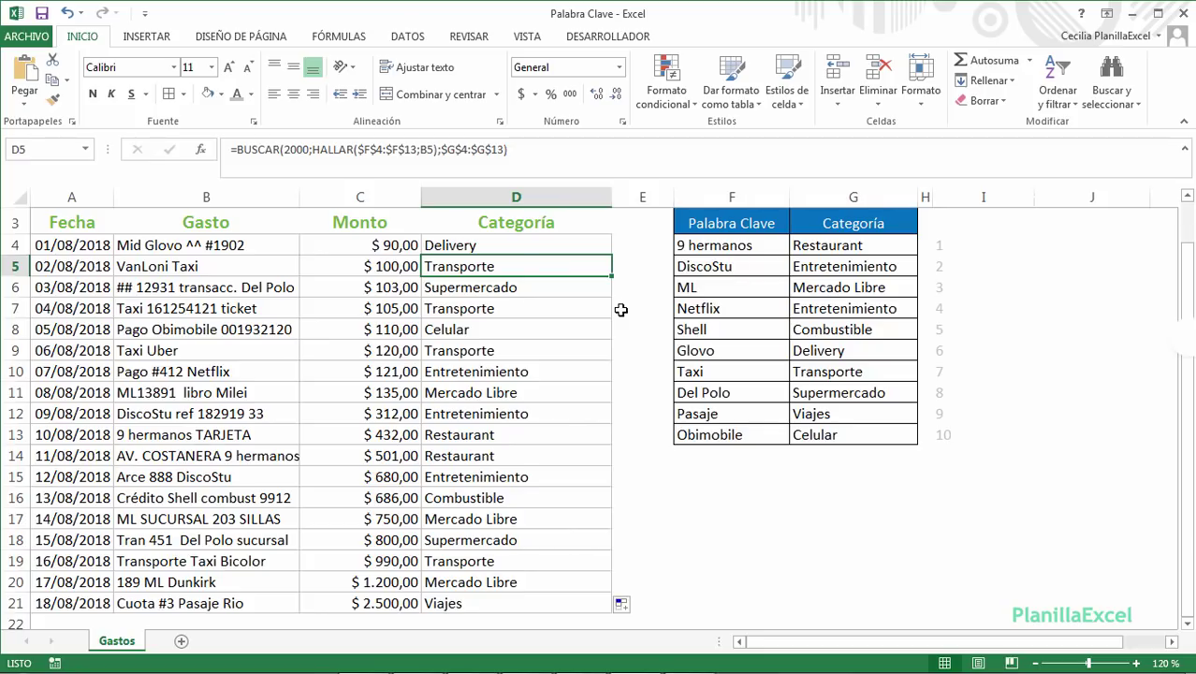
# Set the lookup value of the BUSCAR formula in D4 to 3.
pyautogui.click(515, 245)
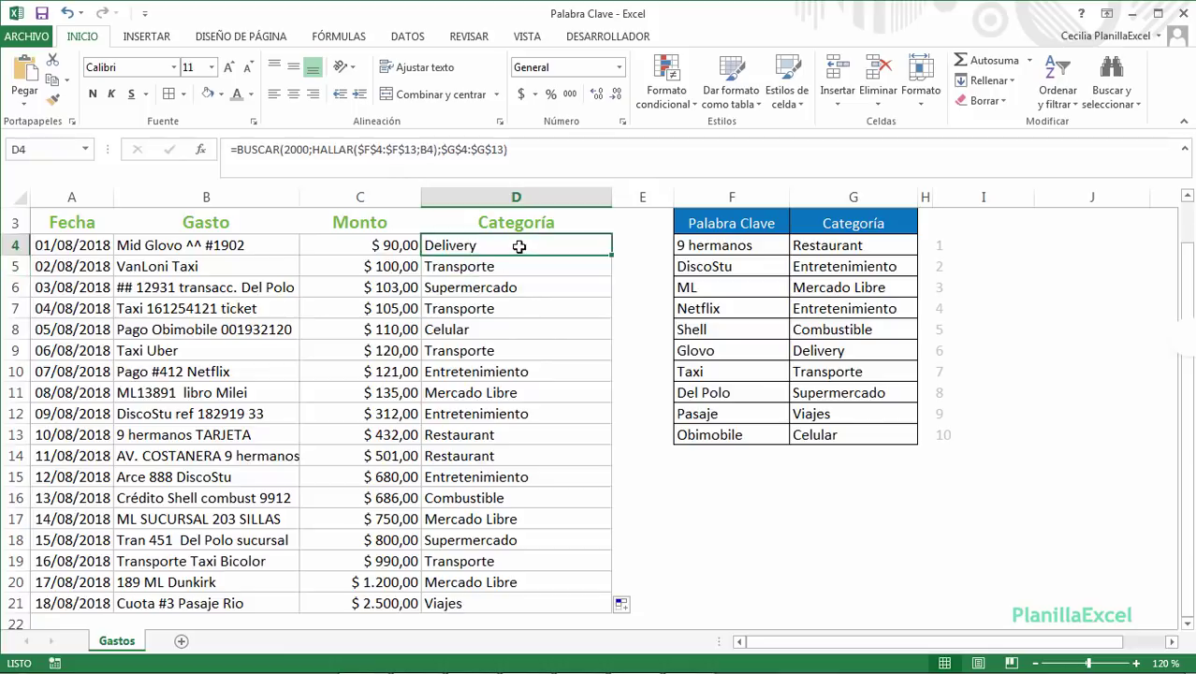
pyautogui.doubleClick(303, 150)
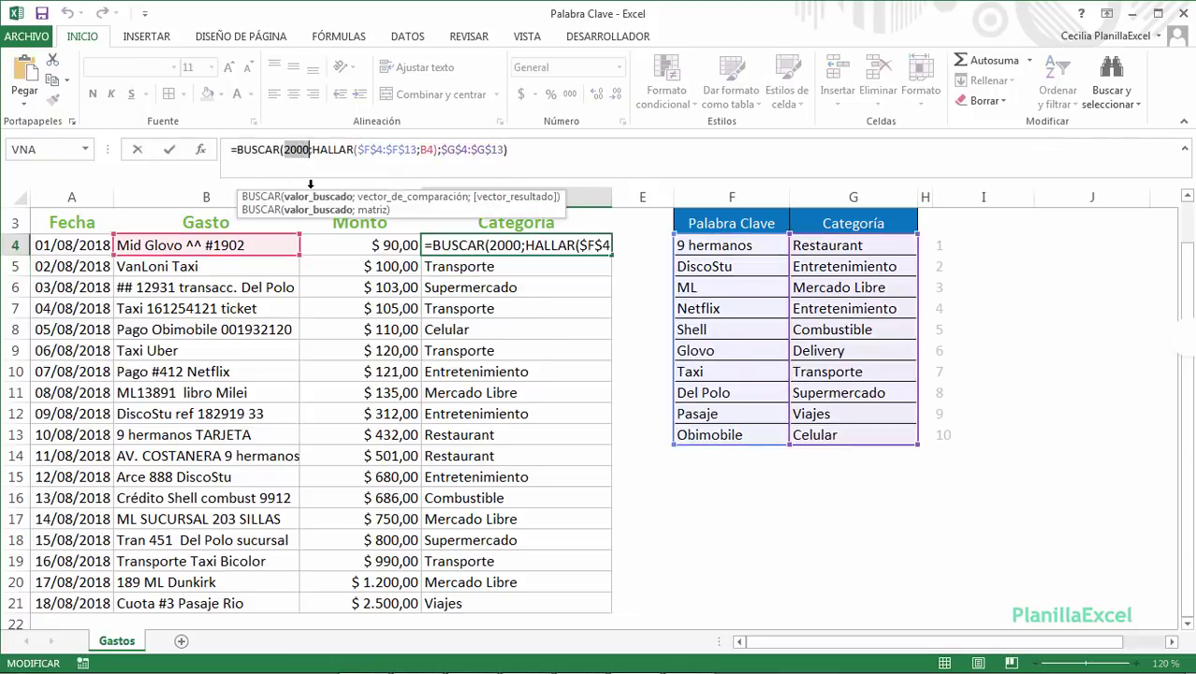
pyautogui.write('3')
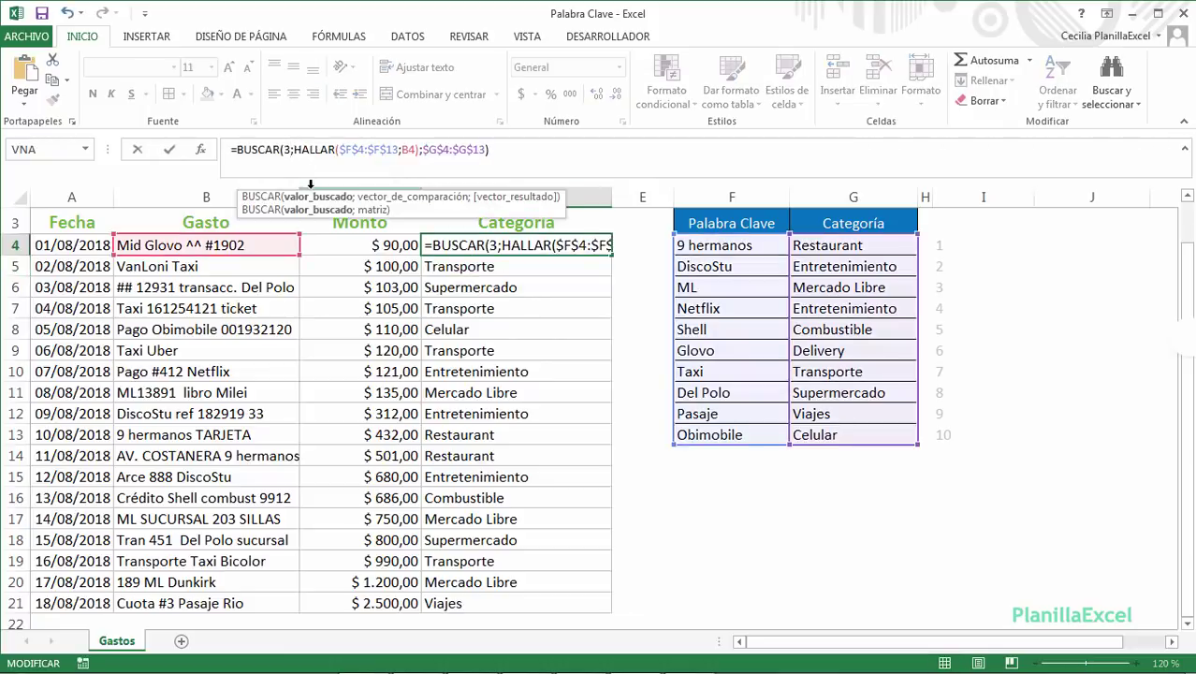
pyautogui.press('Return')
pyautogui.press('Up')
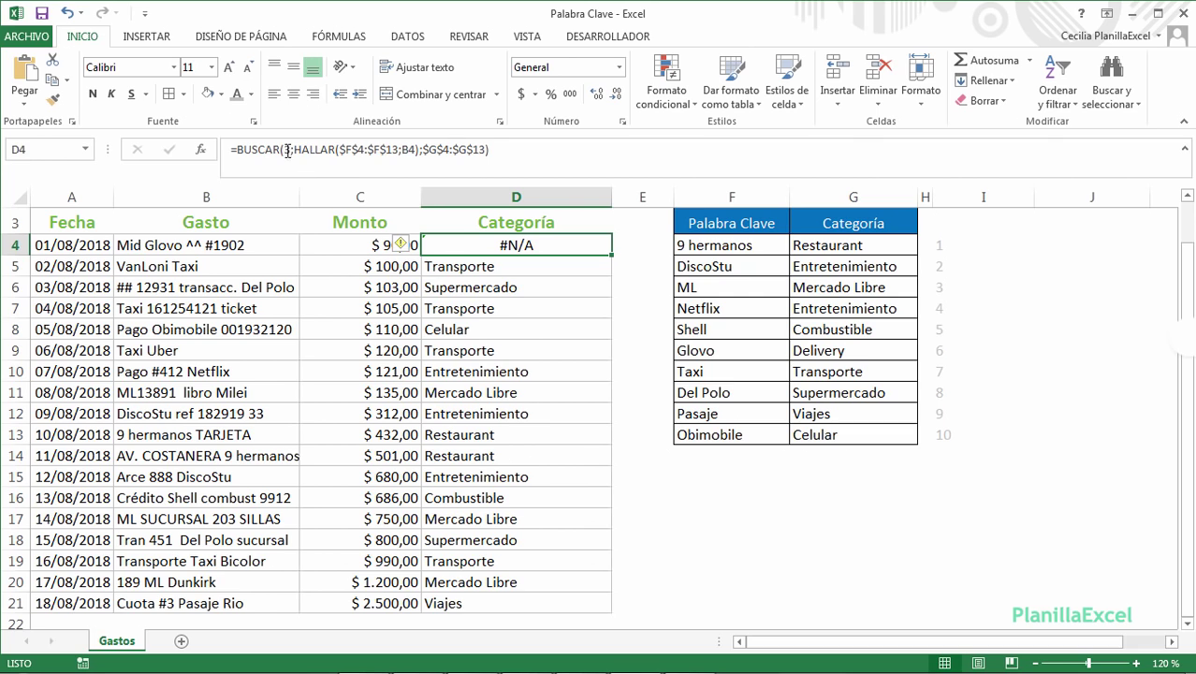
# Evaluate HALLAR($F$4:$F$13;B4) inside the D4 formula to compare its array with lookup value 3, discarding the evaluation.
pyautogui.moveTo(294, 149); pyautogui.dragTo(423, 150)
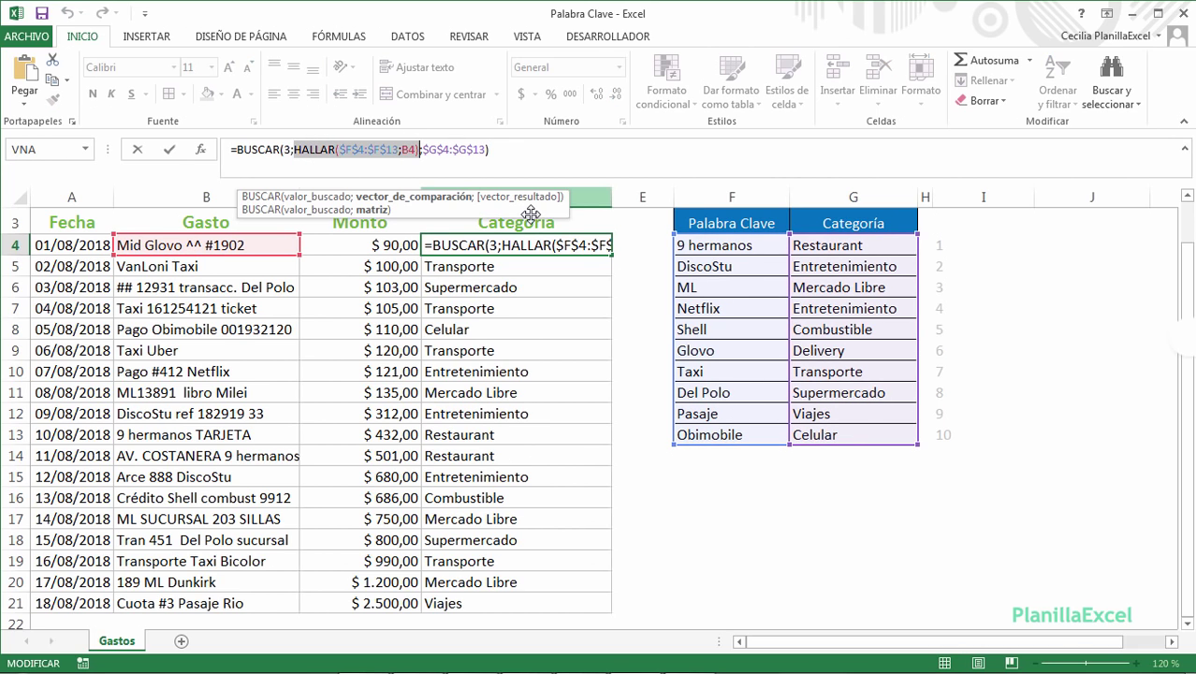
pyautogui.press('F9')
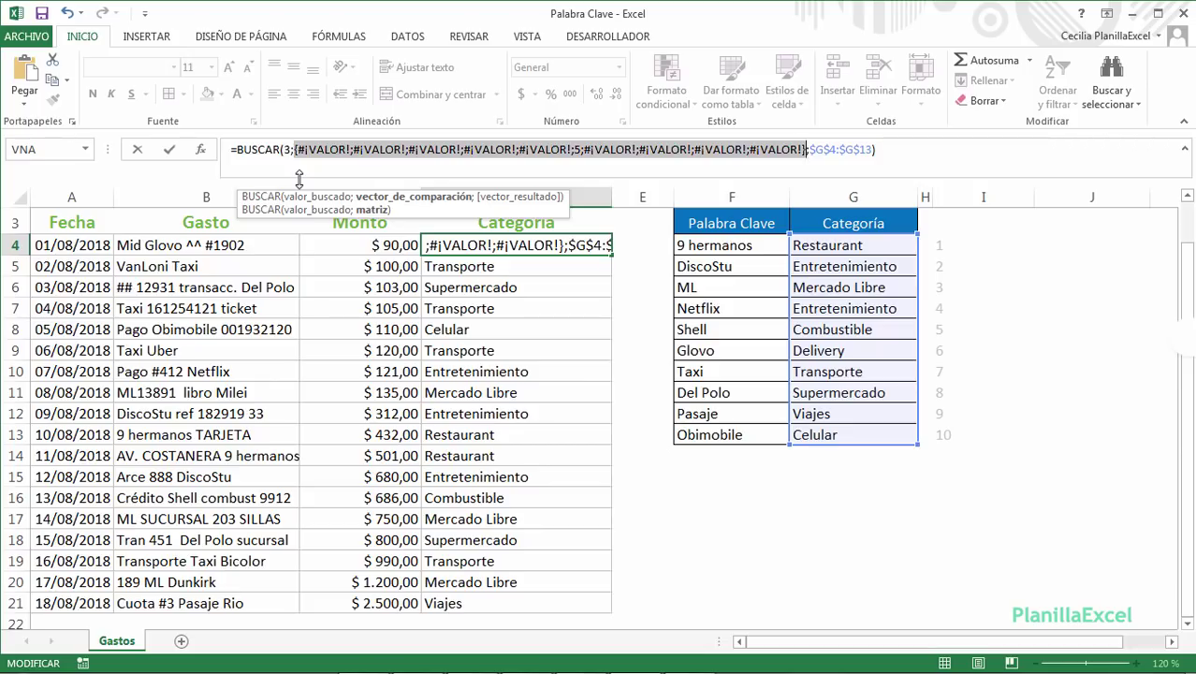
pyautogui.press('Escape')
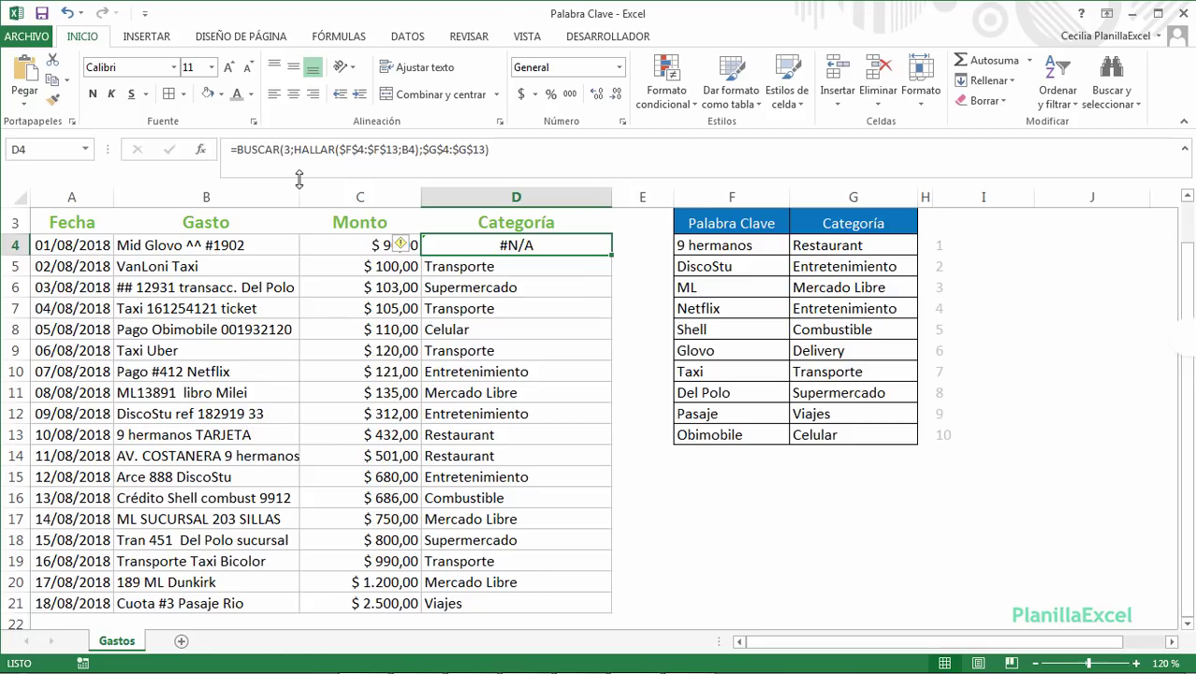
# Append the second keyword Obimobile to the expense text in B5, making it VanLoni Taxi Obimobile.
pyautogui.click(185, 266)
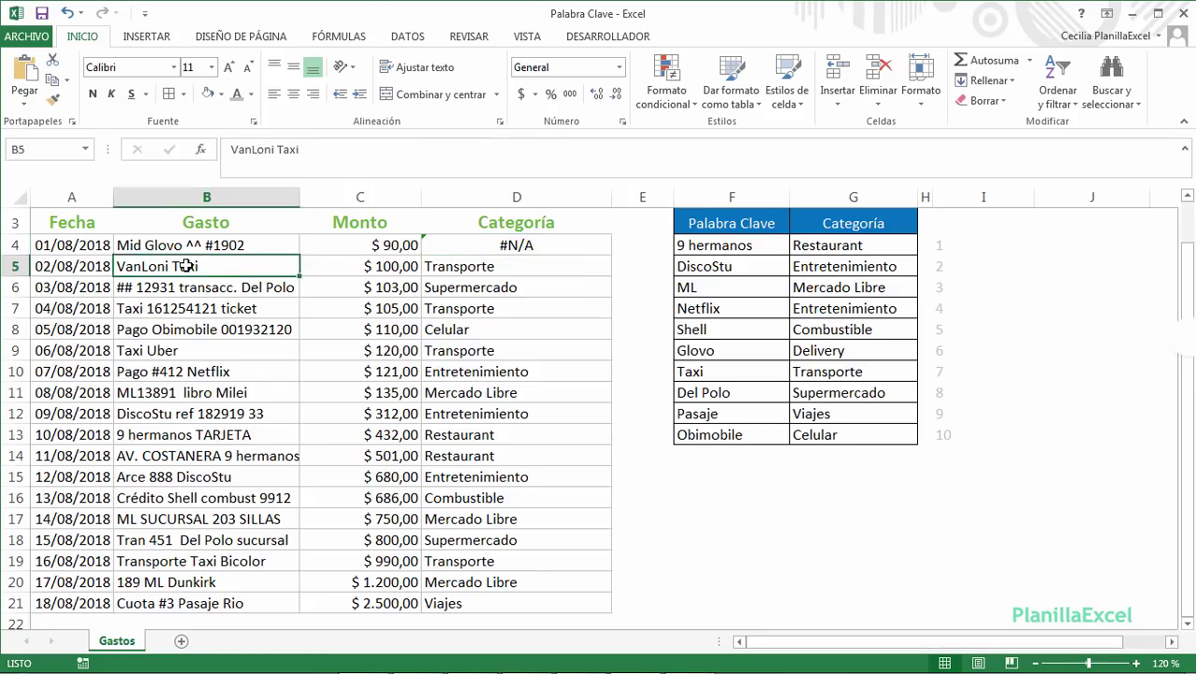
pyautogui.click(368, 156)
pyautogui.write('Obimob')
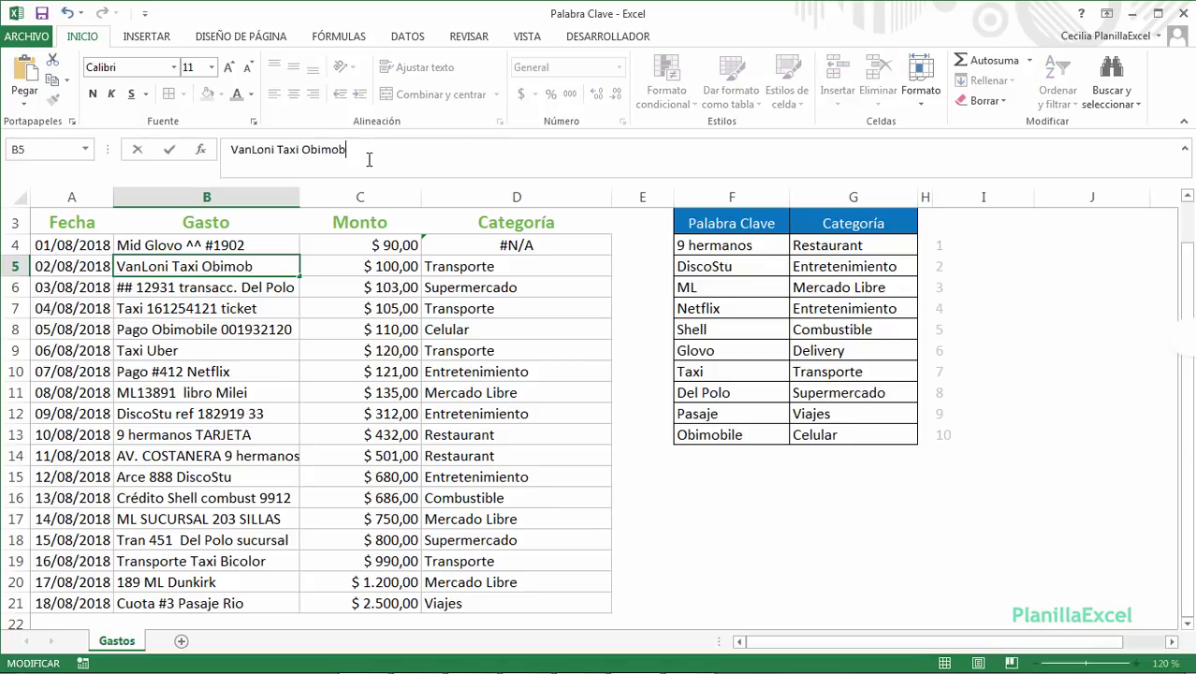
pyautogui.write('ile')
pyautogui.press('Return')
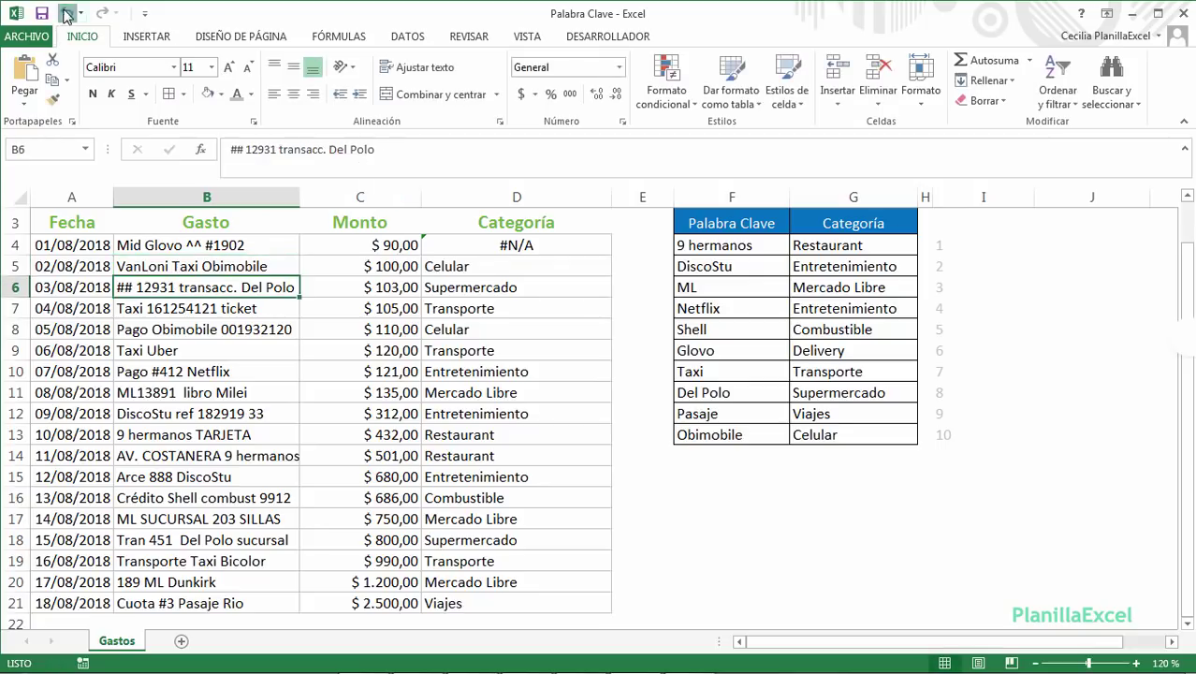
# Undo the text change in B5 and the lookup value change in D4.
pyautogui.click(65, 14)
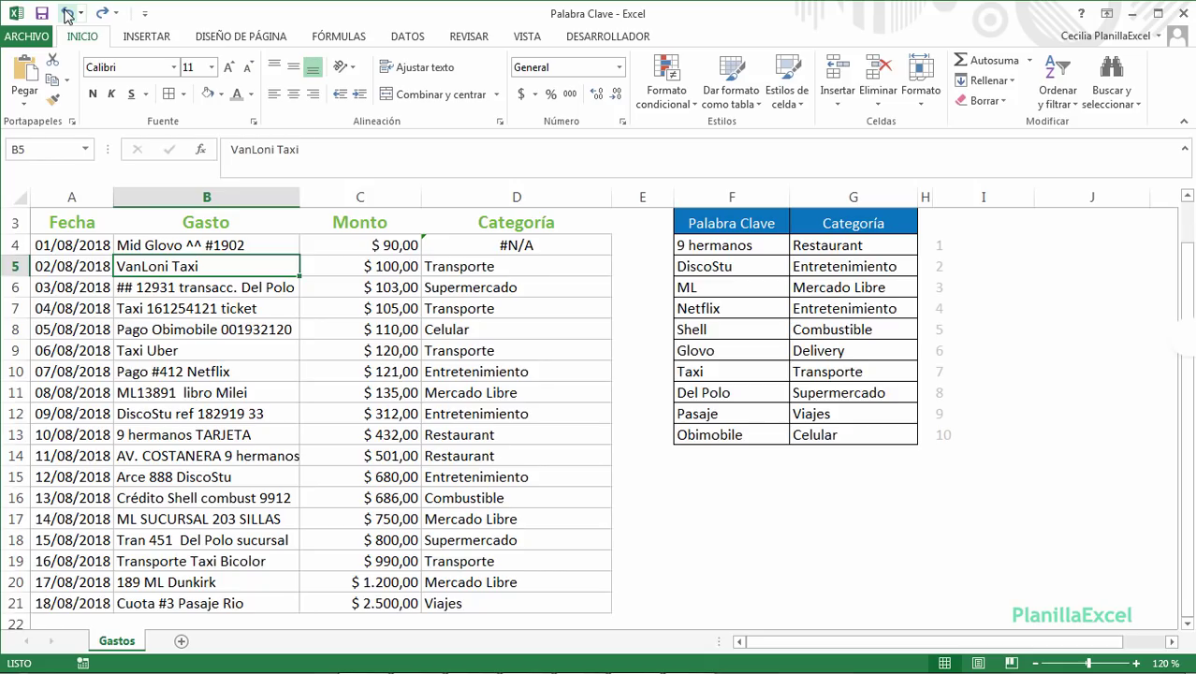
pyautogui.click(65, 13)
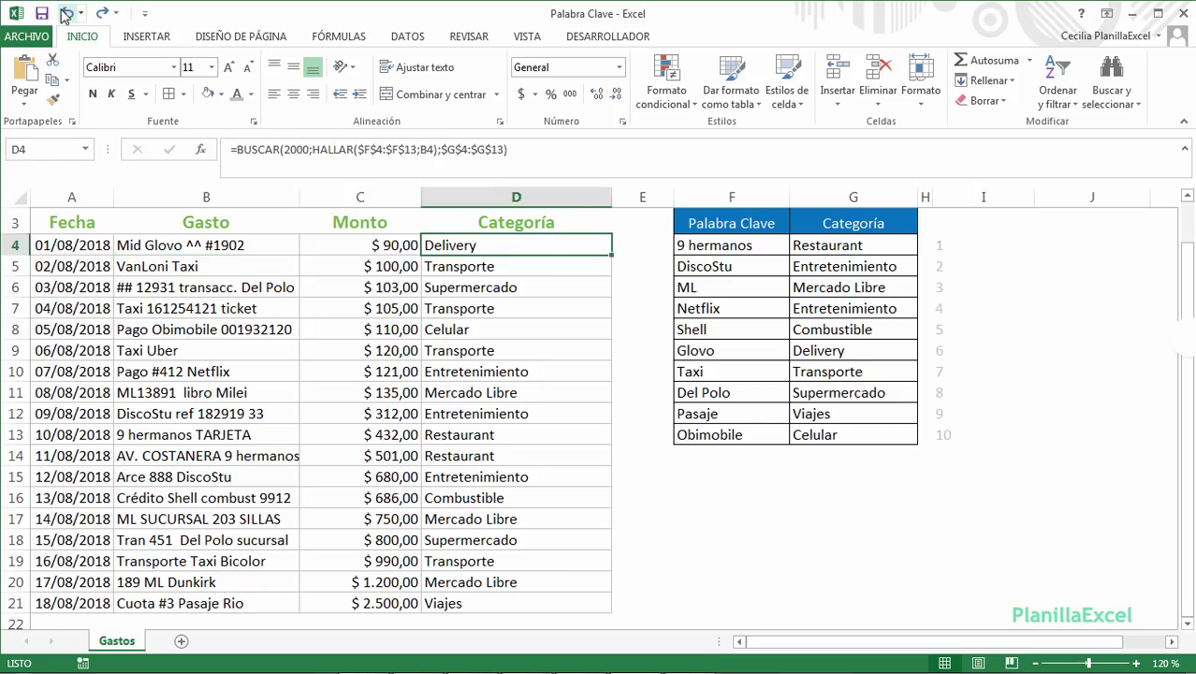